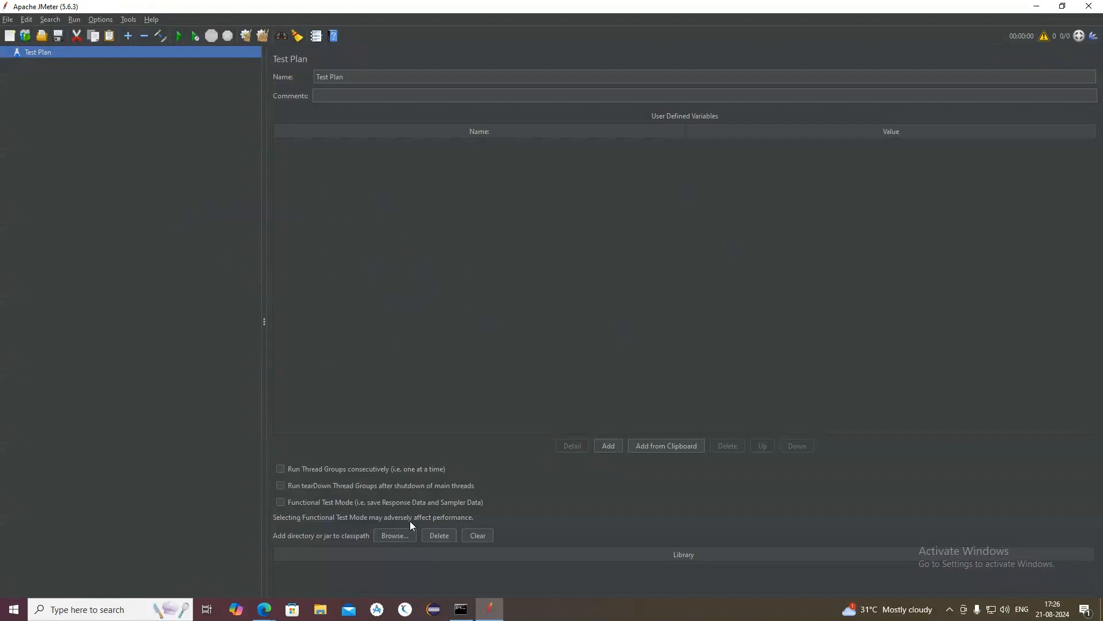
Step: Open Google Chrome and search the web for "perfmon server agent"
left_click(136, 608)
type("ch")
left_click(122, 294)
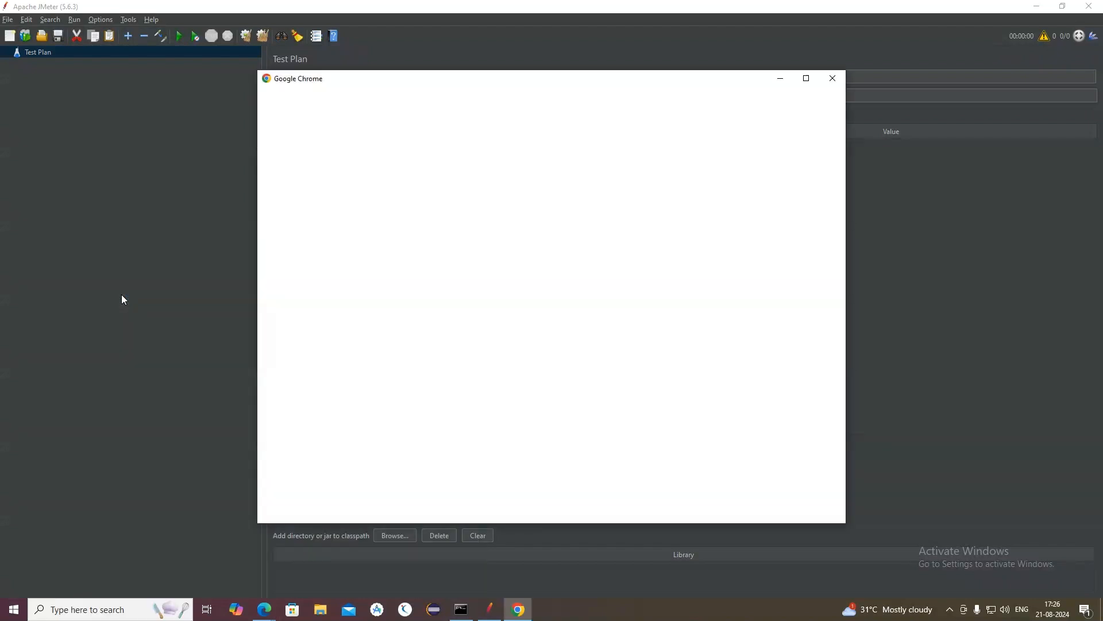
left_click(701, 273)
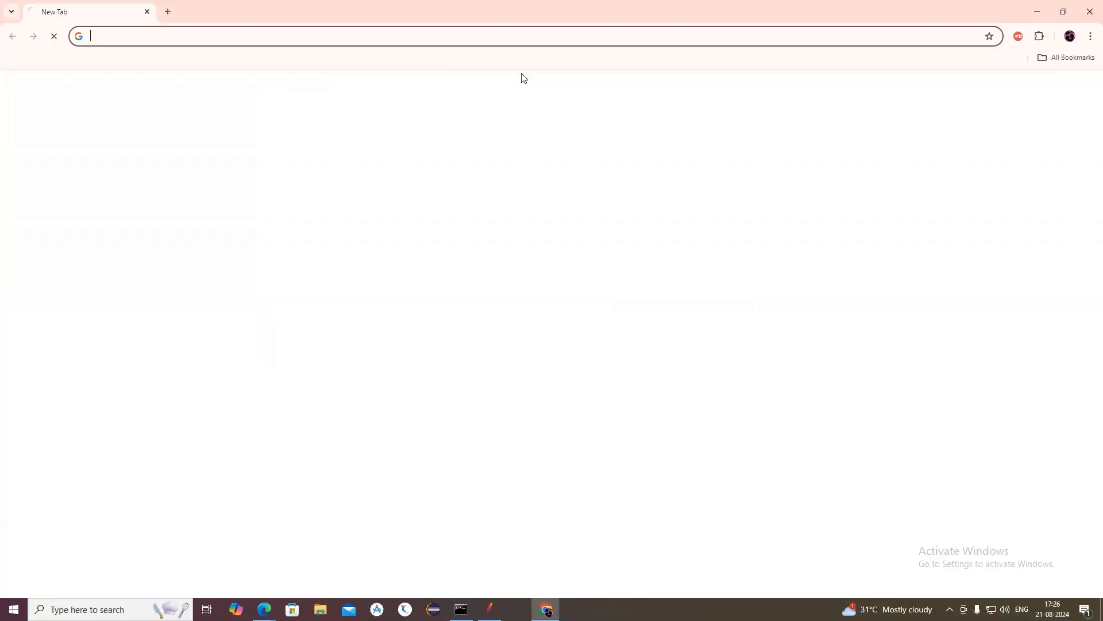
left_click(288, 38)
type("per")
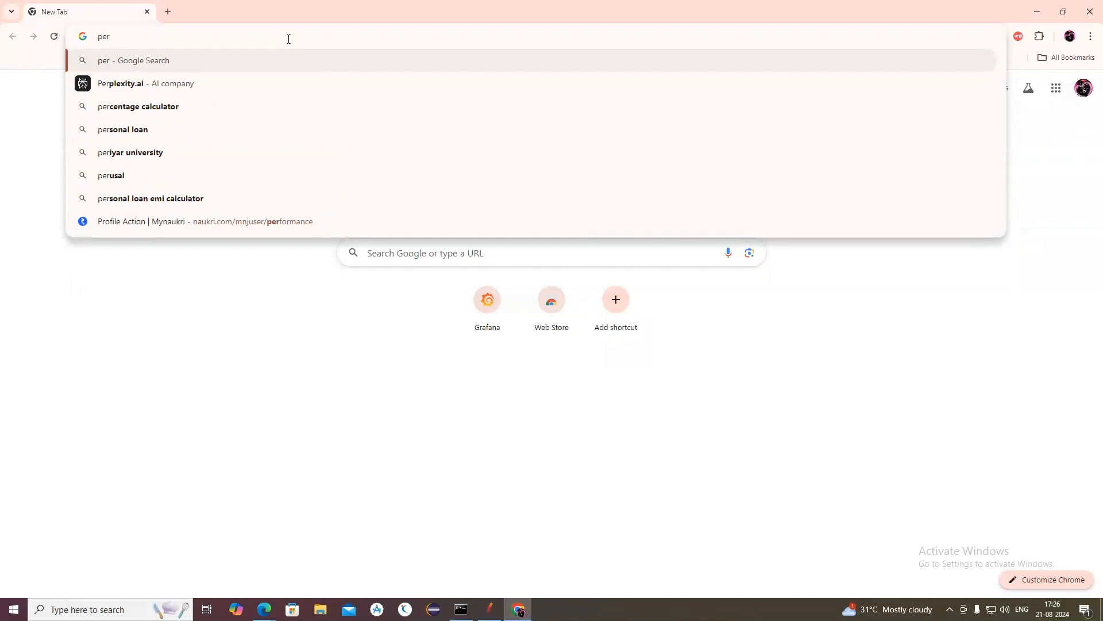
type("fmo")
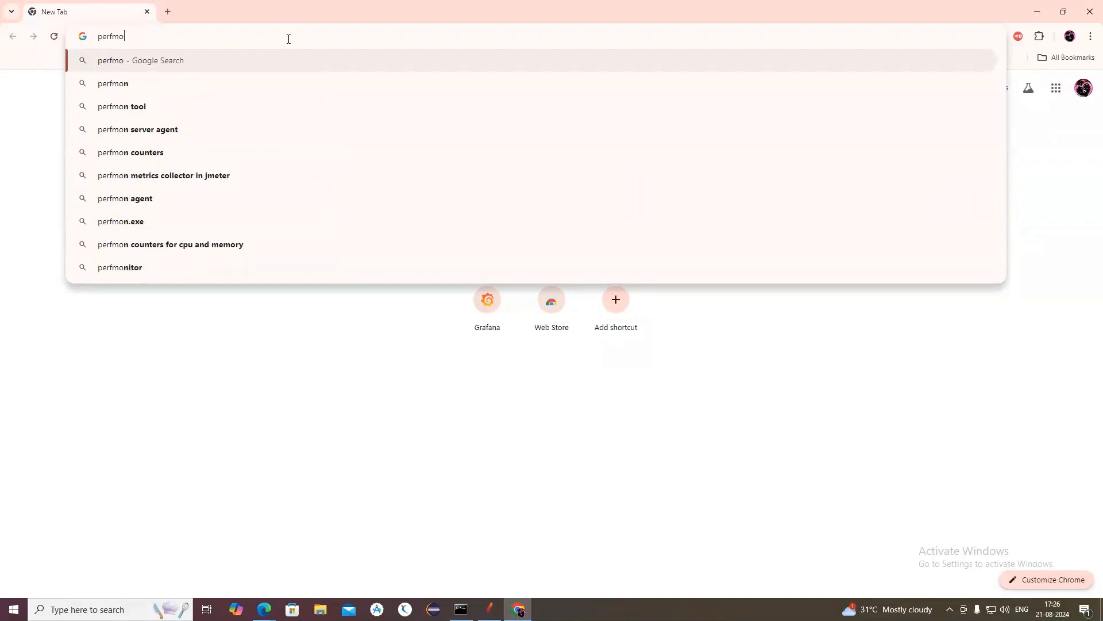
left_click(150, 130)
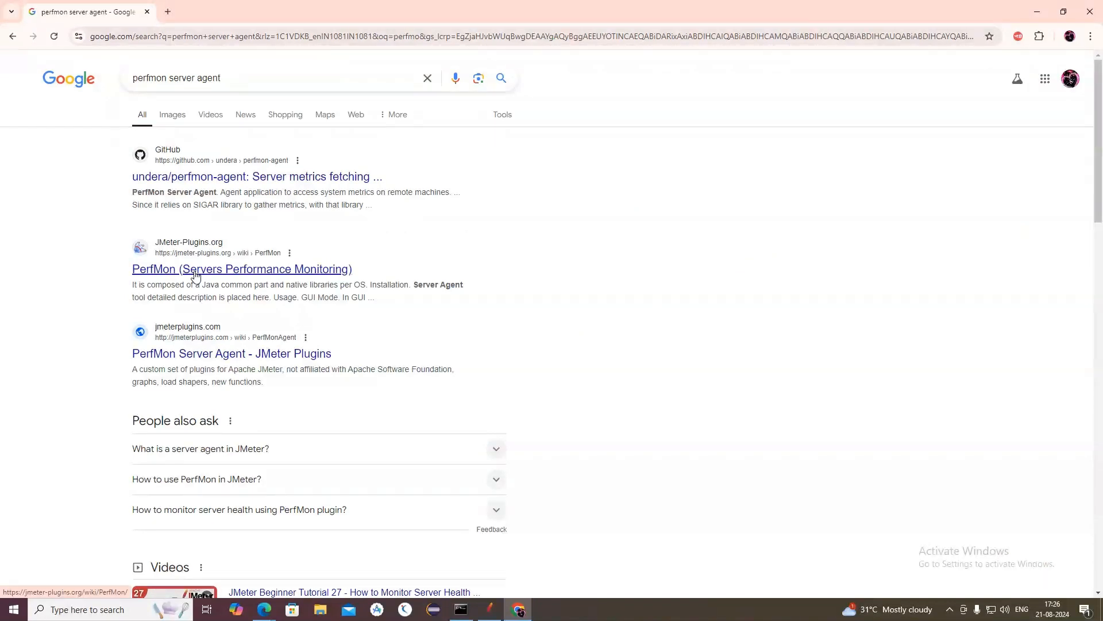
Step: Open the PerfMon (Servers Performance Monitoring) page on jmeter-plugins.org, look through it and close the browser
left_click(195, 275)
scroll(330, 343, "down", 4)
scroll(331, 343, "up", 4)
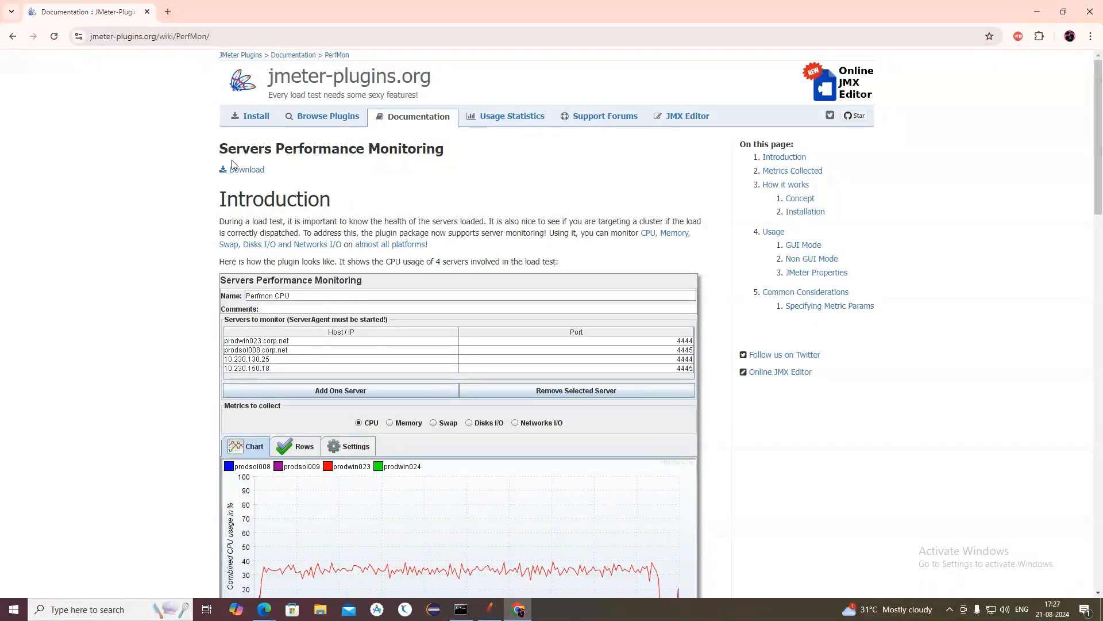
left_click(148, 12)
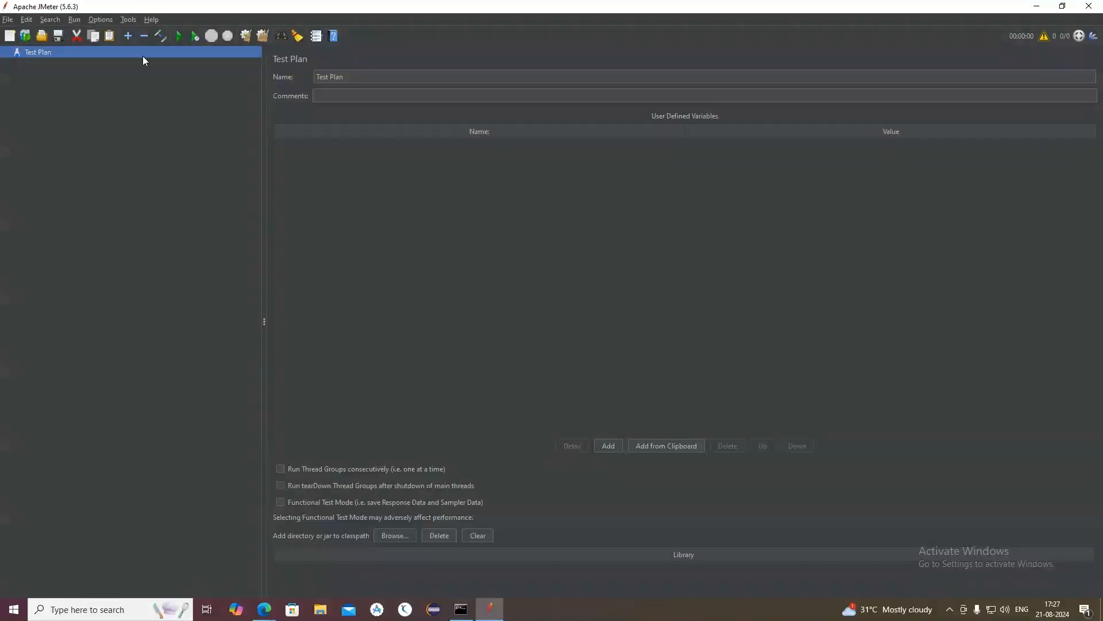
Step: Show the extraction options for the ServerAgent-2.2.3 archive in File Explorer's Downloads folder and look for its extracted folder
left_click(314, 606)
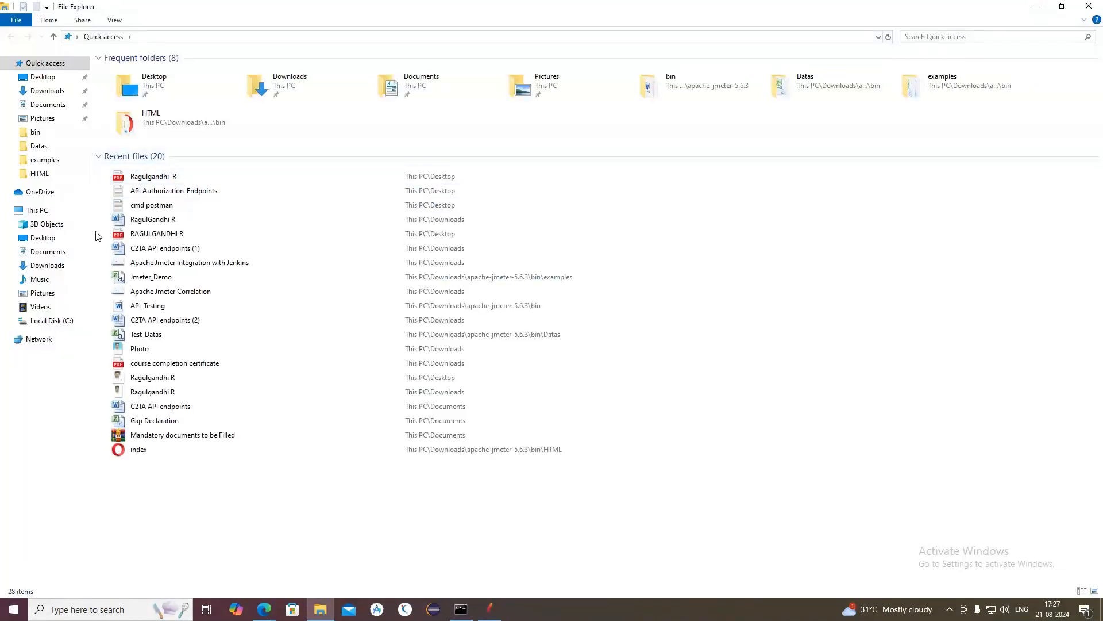
left_click(48, 265)
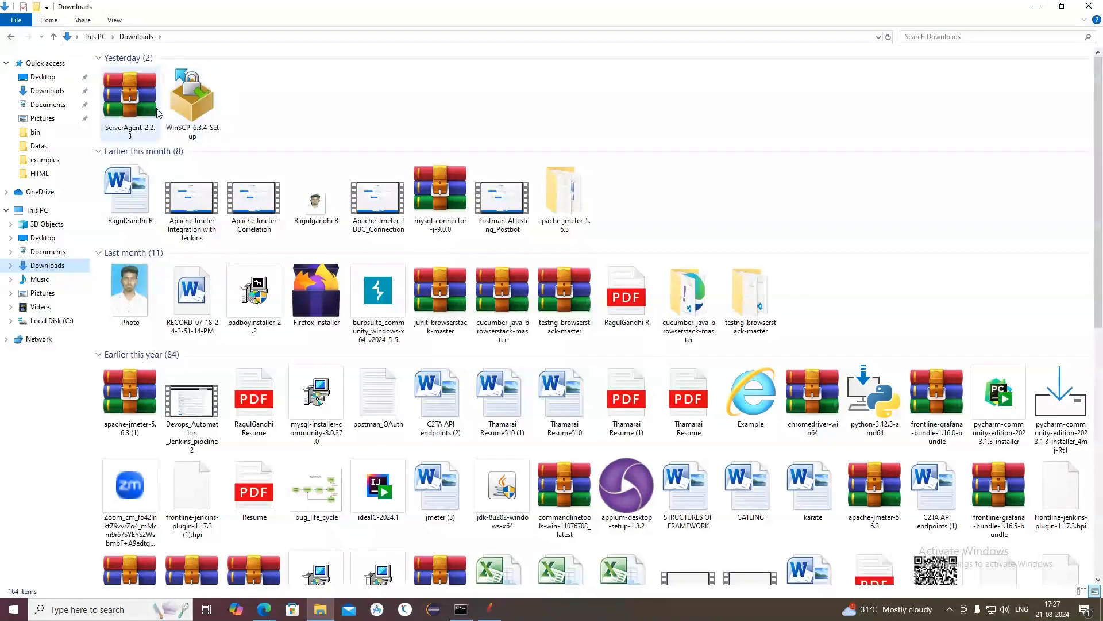
right_click(120, 111)
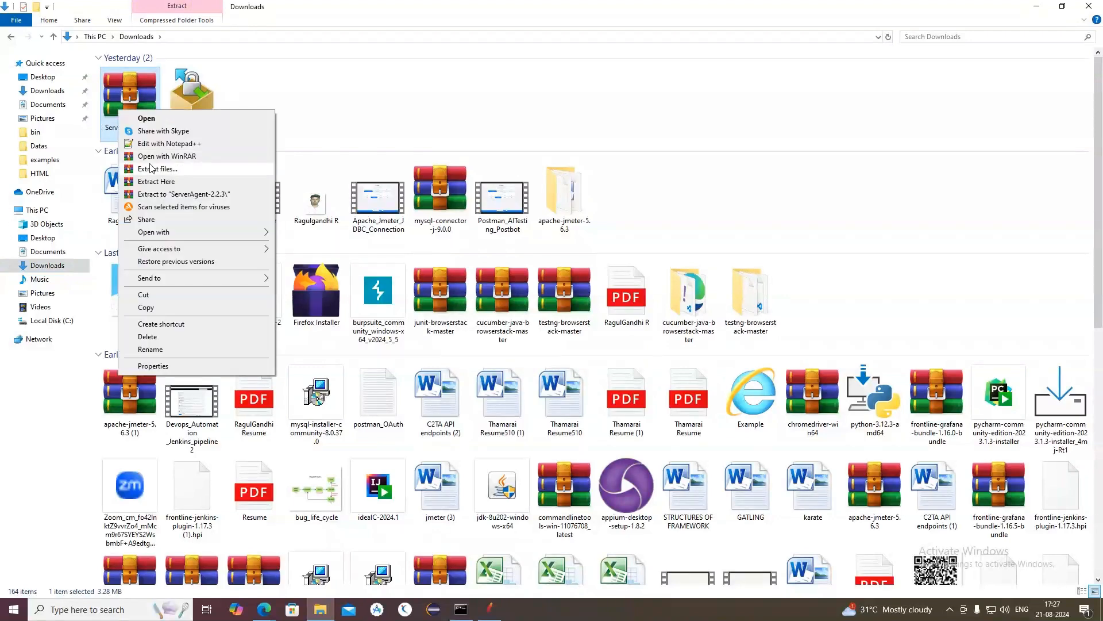
left_click(157, 181)
scroll(299, 316, "down", 15)
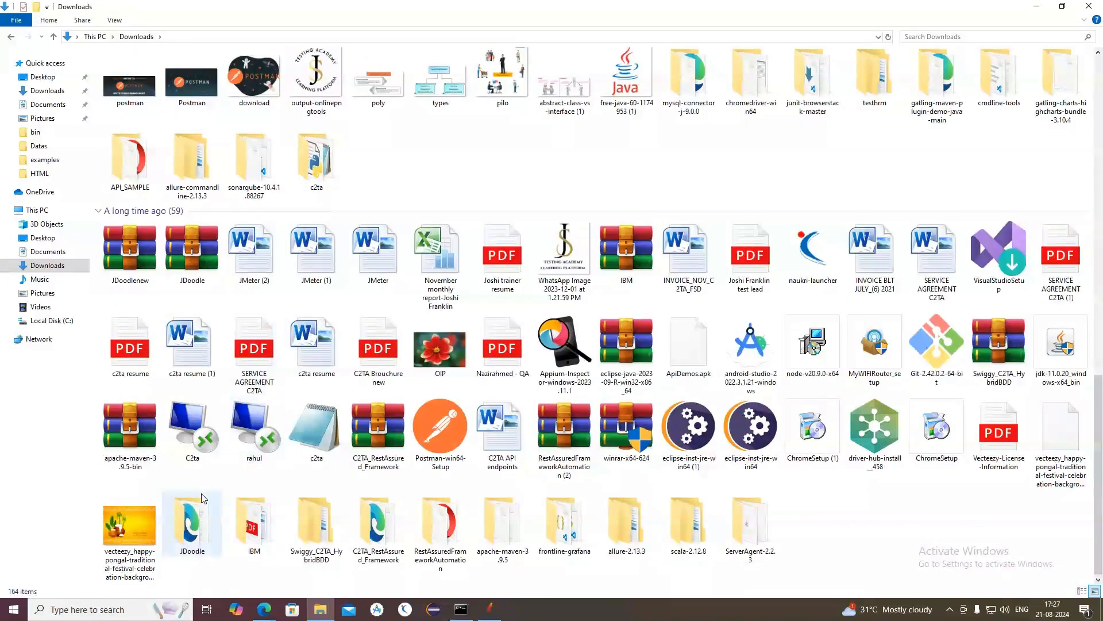
scroll(185, 513, "up", 3)
scroll(184, 511, "down", 3)
scroll(416, 482, "up", 9)
scroll(417, 482, "up", 3)
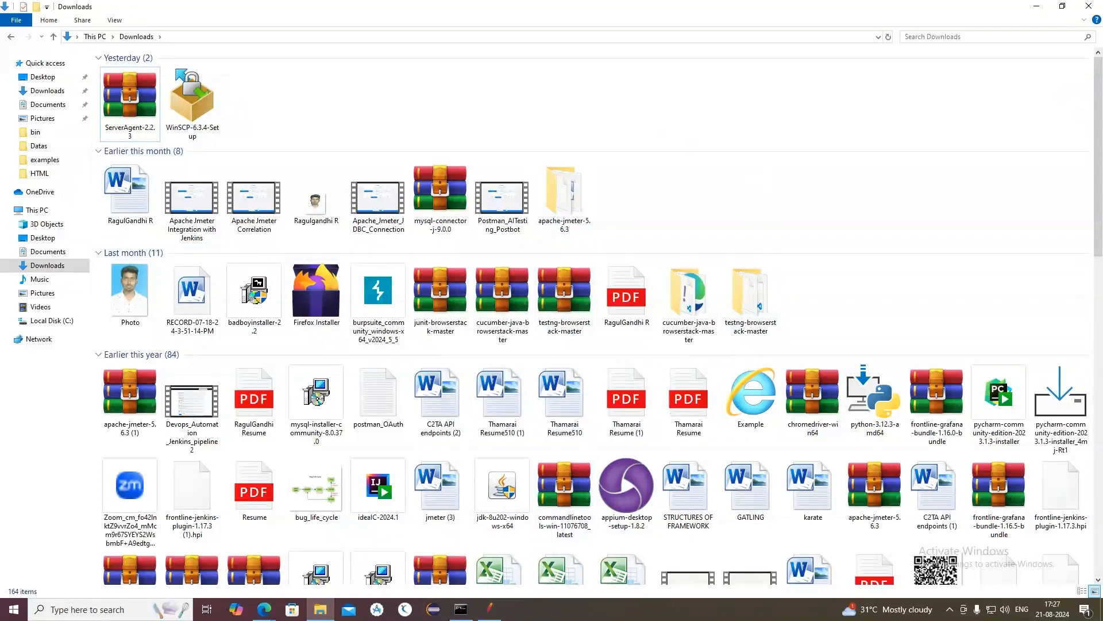
Step: Switch to Apache JMeter, open the Plugins Manager and search the available plugins for "perfmon"
left_click(485, 612)
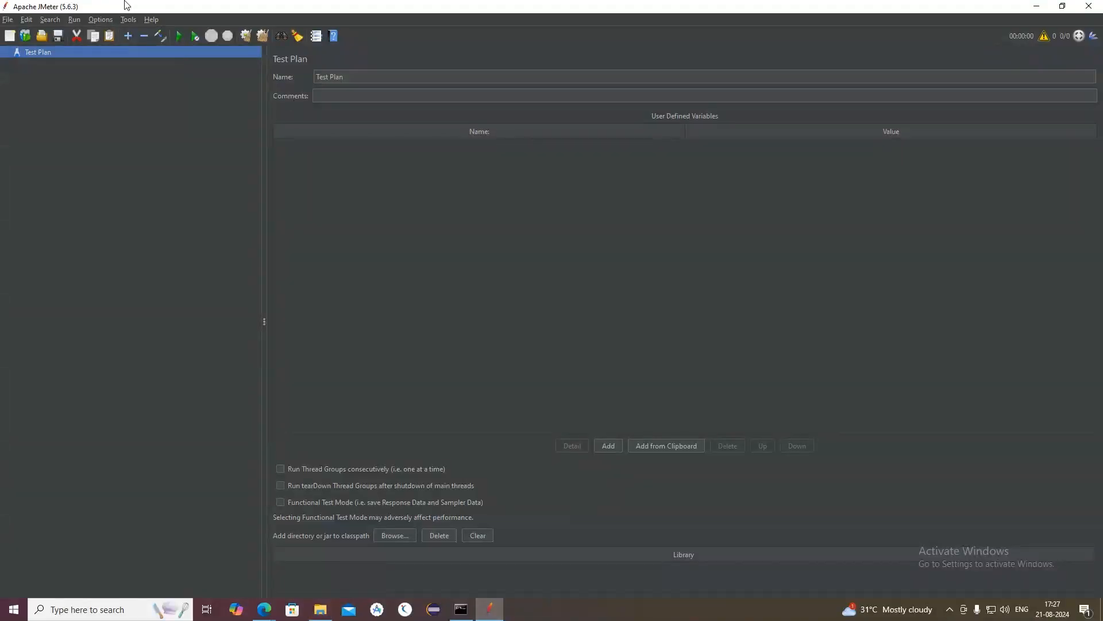
left_click(101, 19)
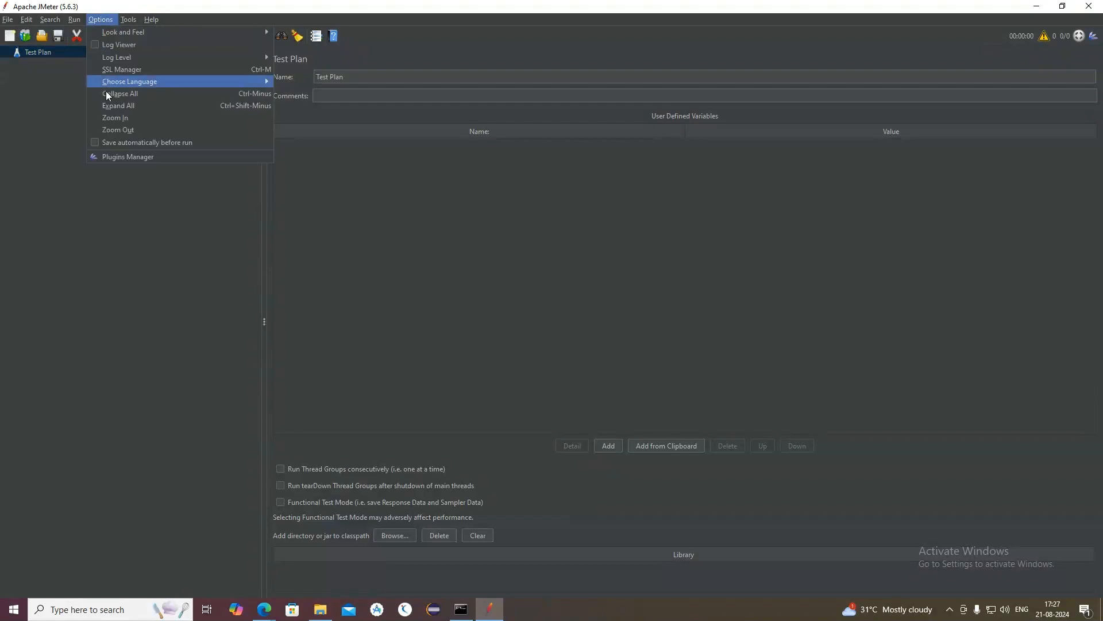
left_click(127, 157)
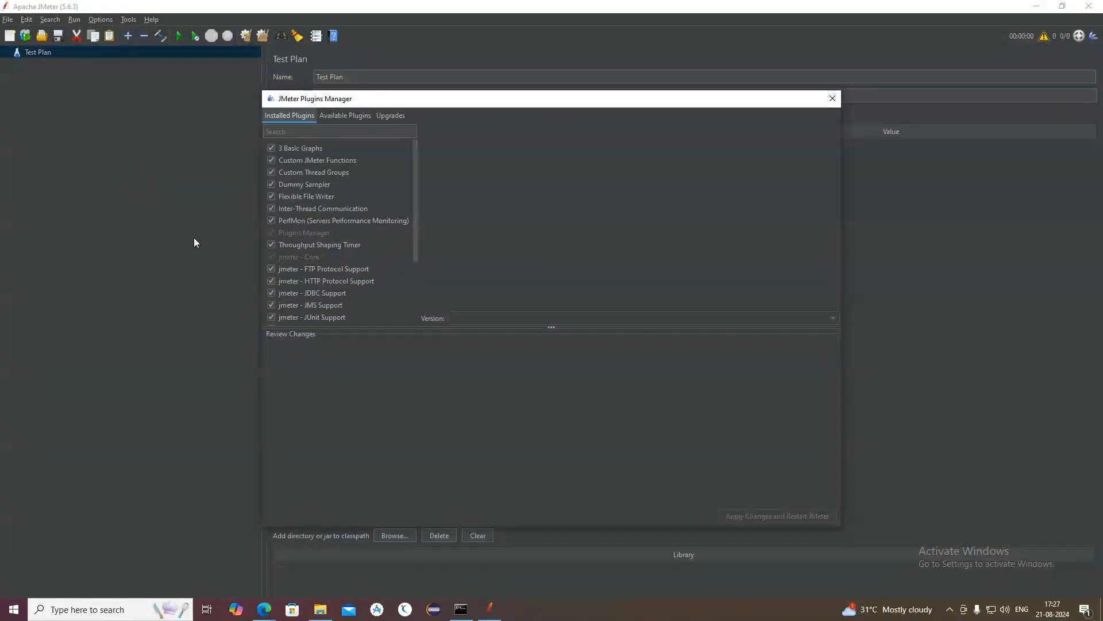
left_click(337, 115)
left_click(336, 130)
type("perfmon")
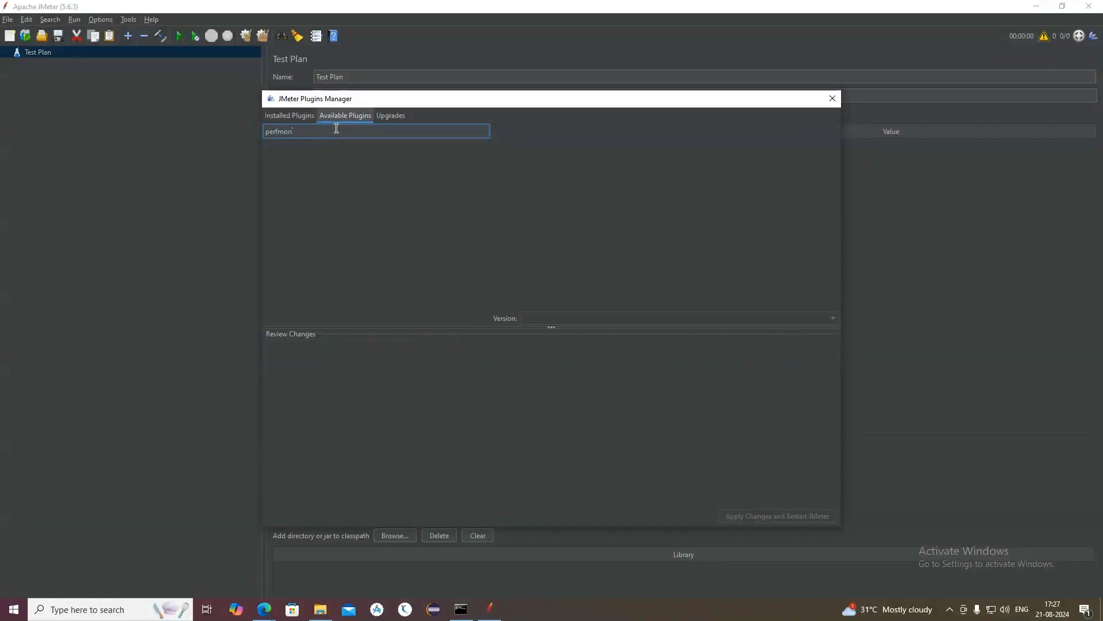
Step: Check the installed plugins for "perfmon", compare with the available plugins, and close the Plugins Manager
left_click(278, 115)
left_click(295, 131)
type("perfmon")
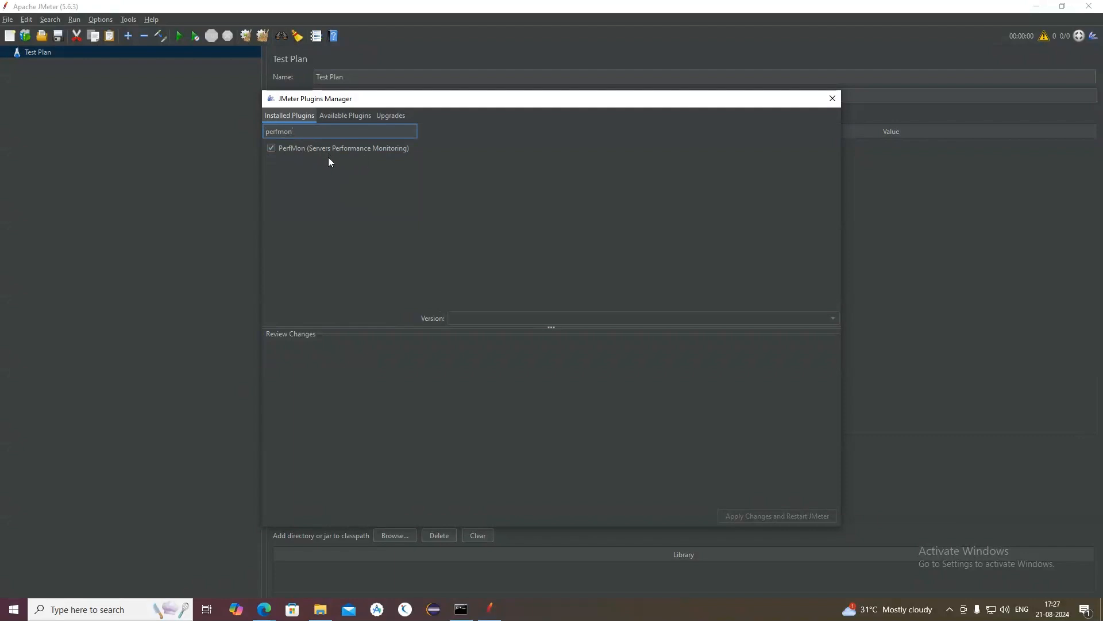
left_click(341, 118)
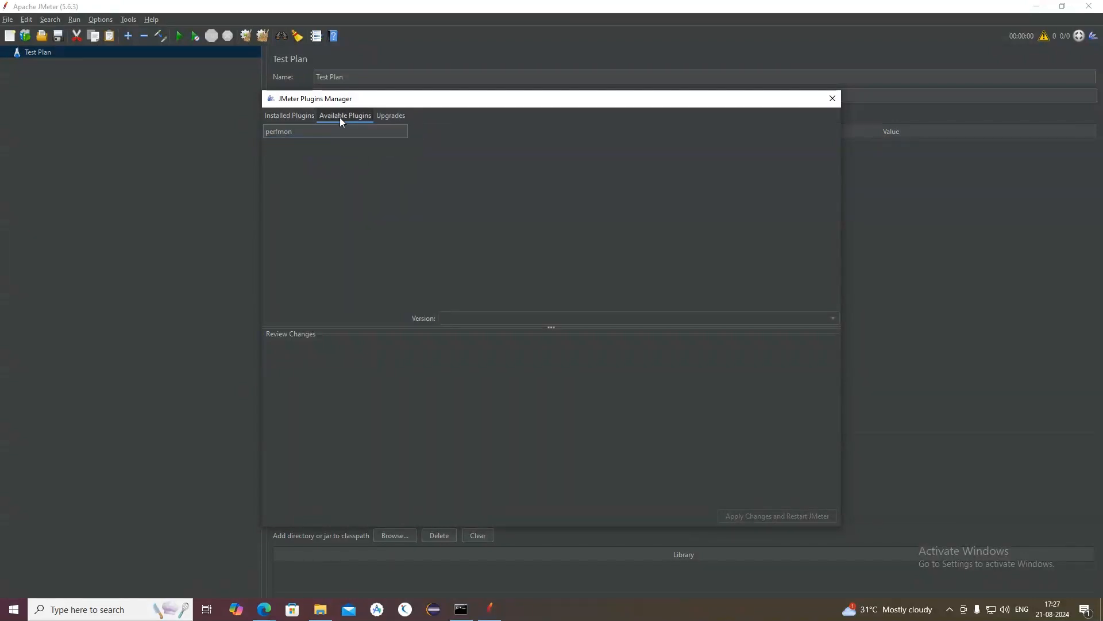
left_click(294, 117)
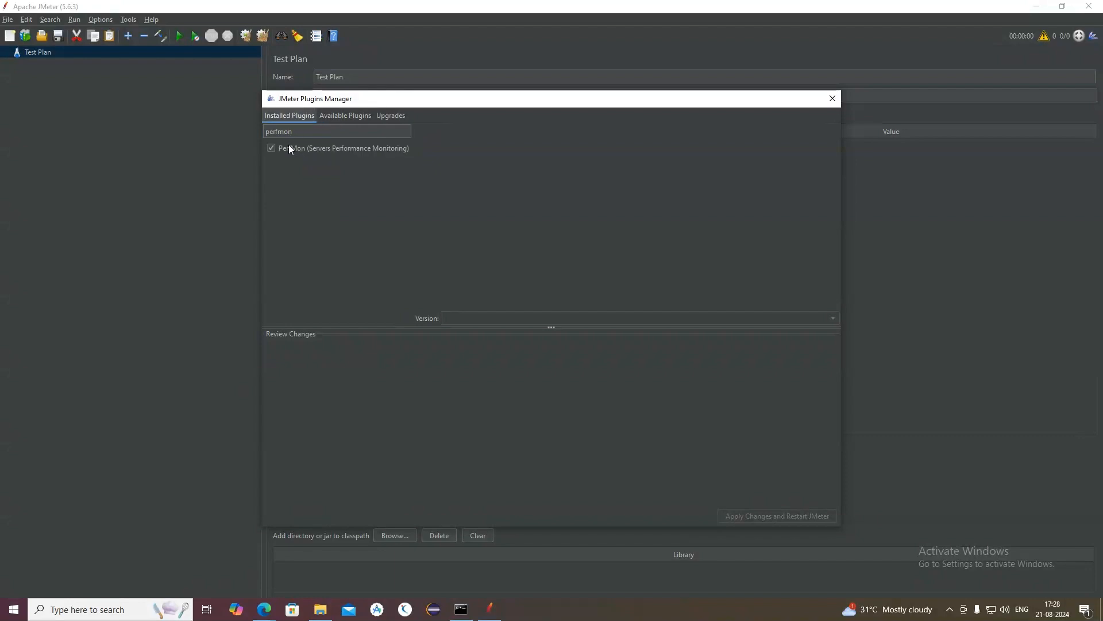
left_click(832, 98)
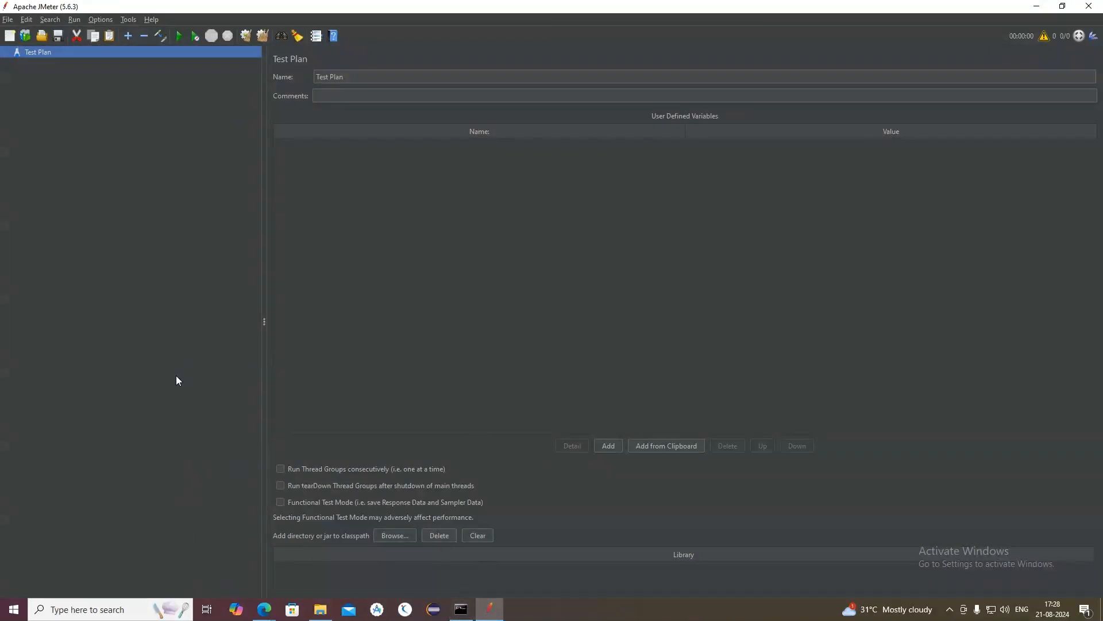
Step: Open Command Prompt and run ipconfig to list the machine's network addresses
left_click(92, 613)
type("cmd")
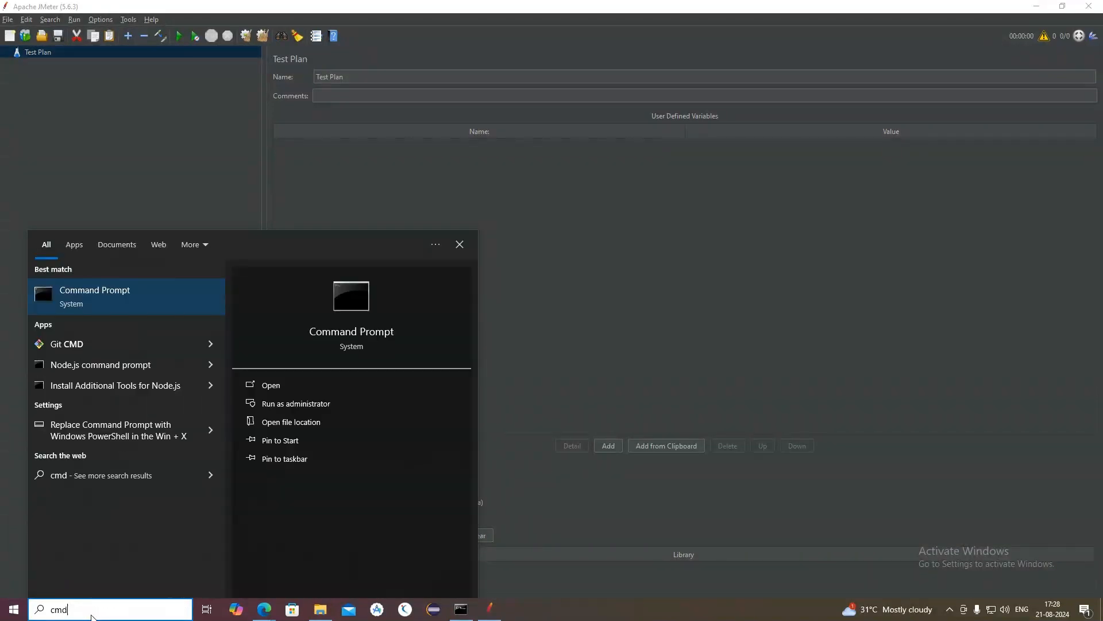
key("Return")
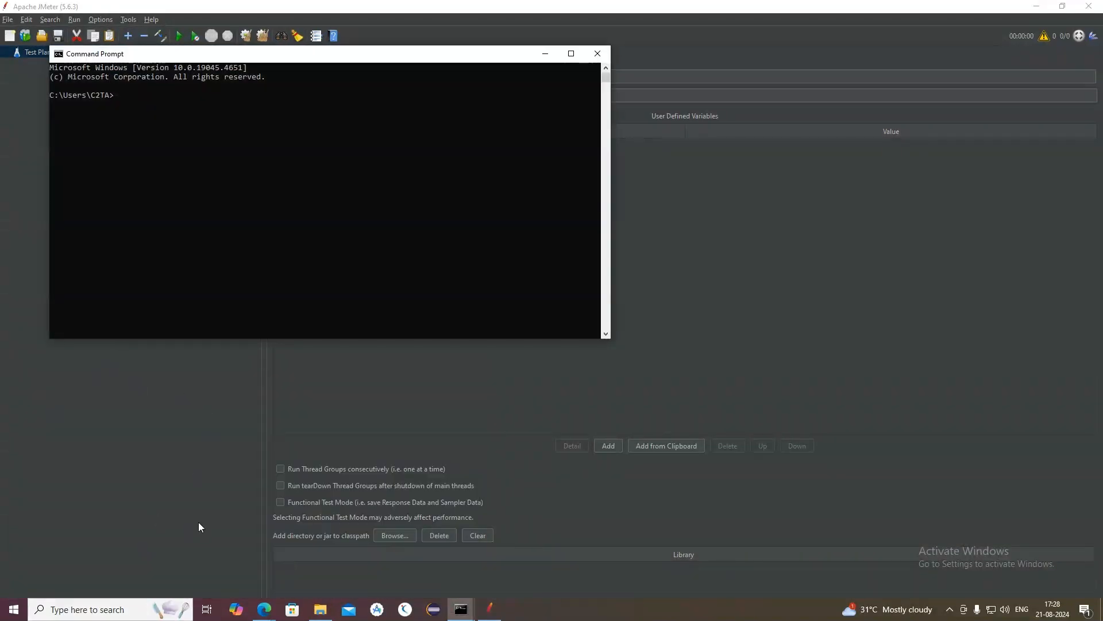
type("ipconfig")
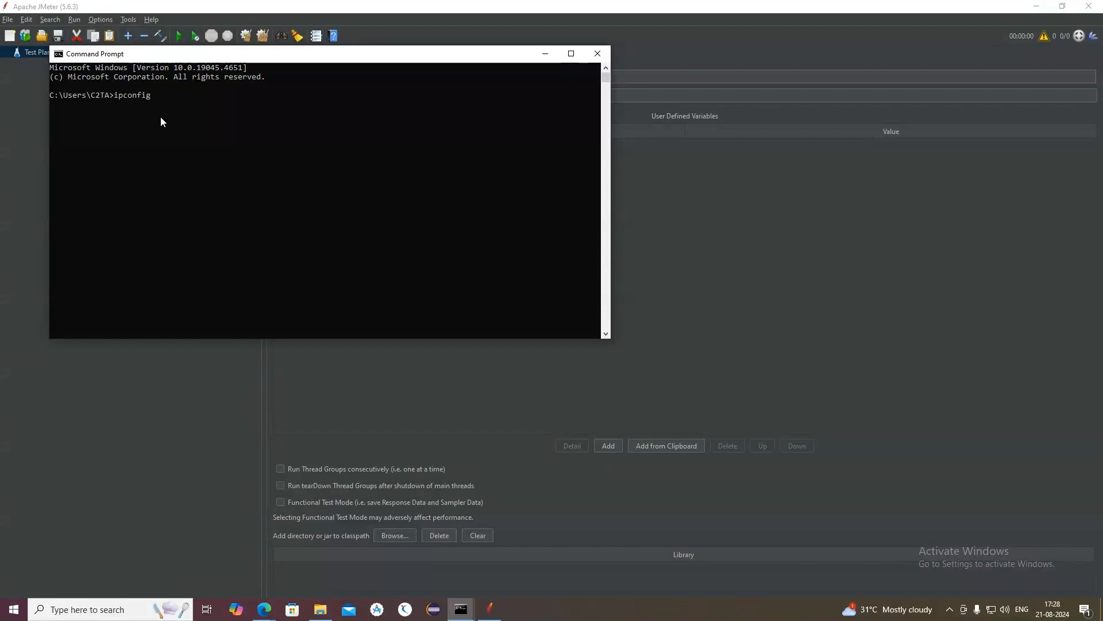
key("Return")
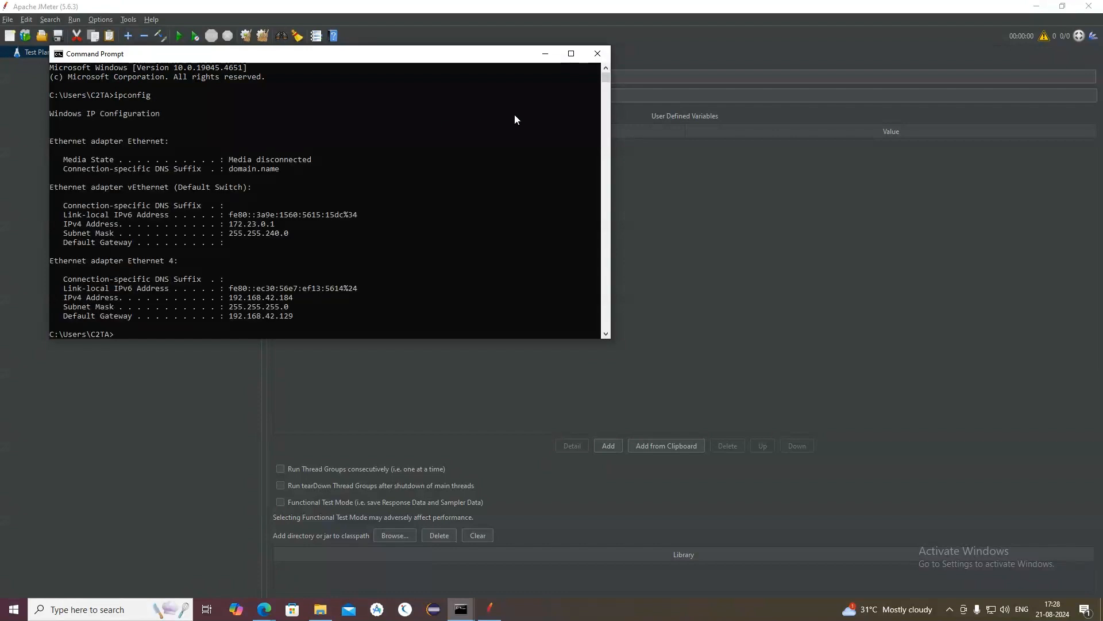
Step: Maximize Command Prompt, copy the IPv4 address of the vEthernet (Default Switch) adapter, and close it
left_click(572, 54)
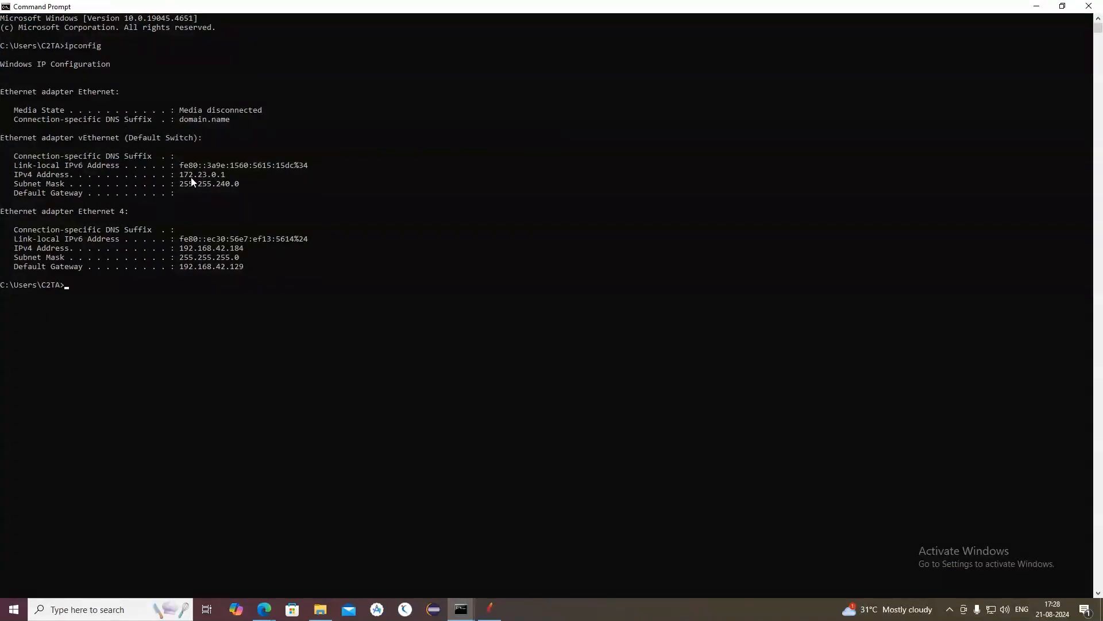
left_click_drag(178, 176, 227, 181)
left_click(282, 191)
key("ctrl+c")
left_click(1089, 5)
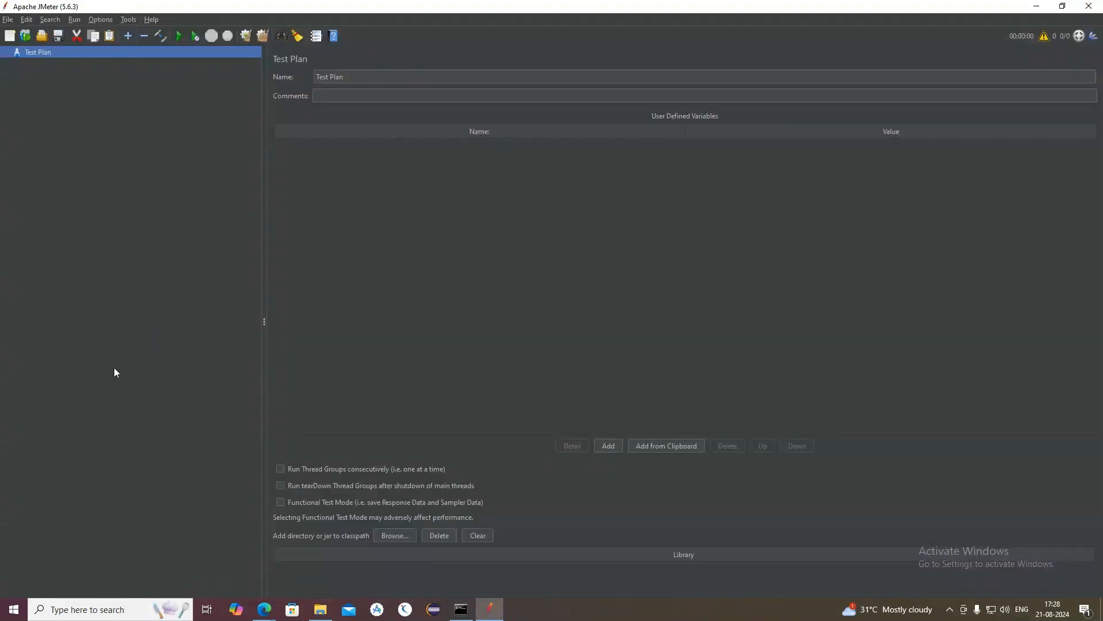
Step: Open Task Manager, maximize it to examine the memory performance graph, and minimize it
left_click(111, 614)
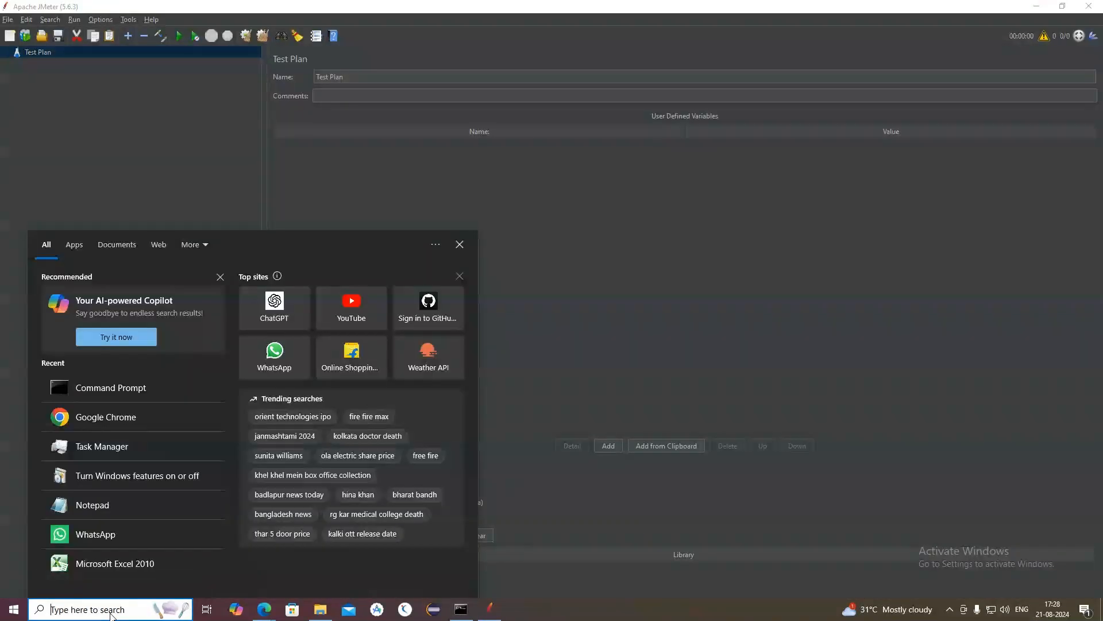
type("tak")
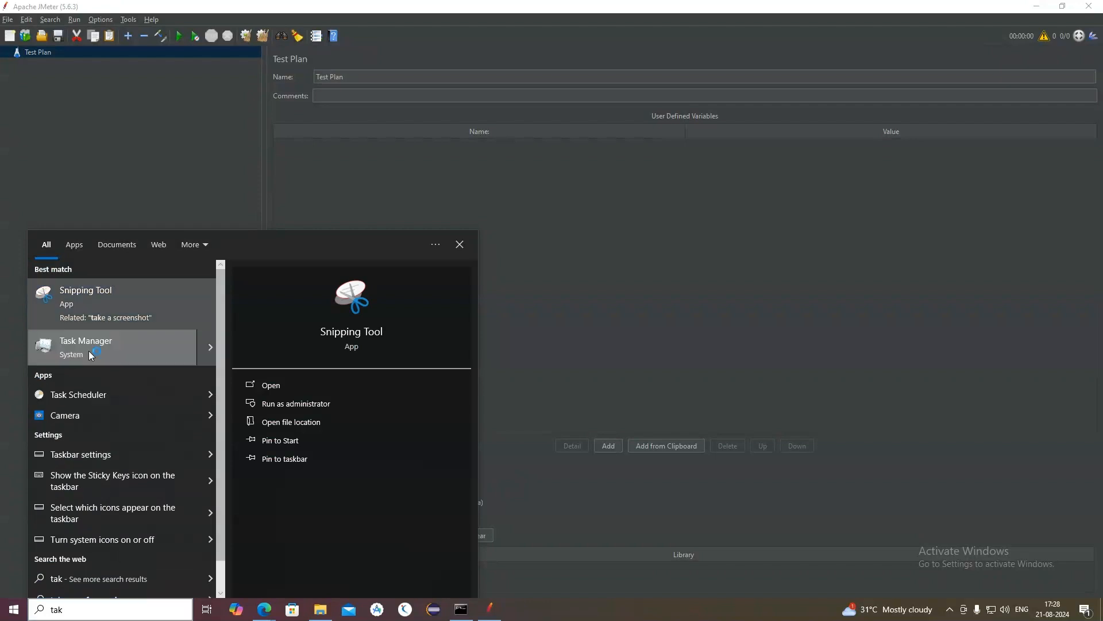
left_click(89, 355)
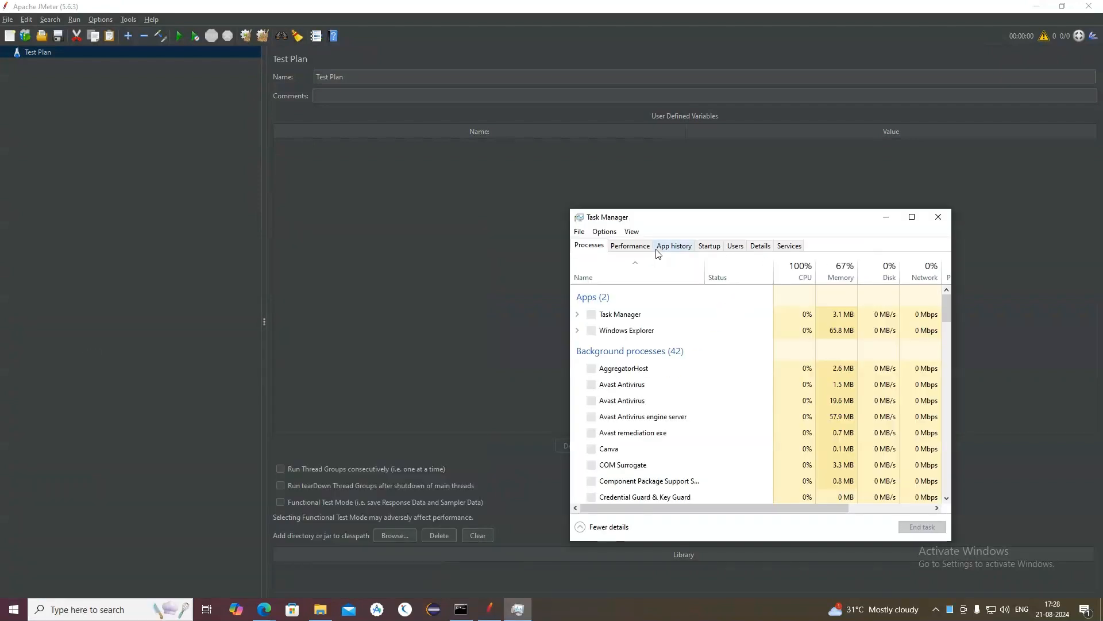
left_click(912, 217)
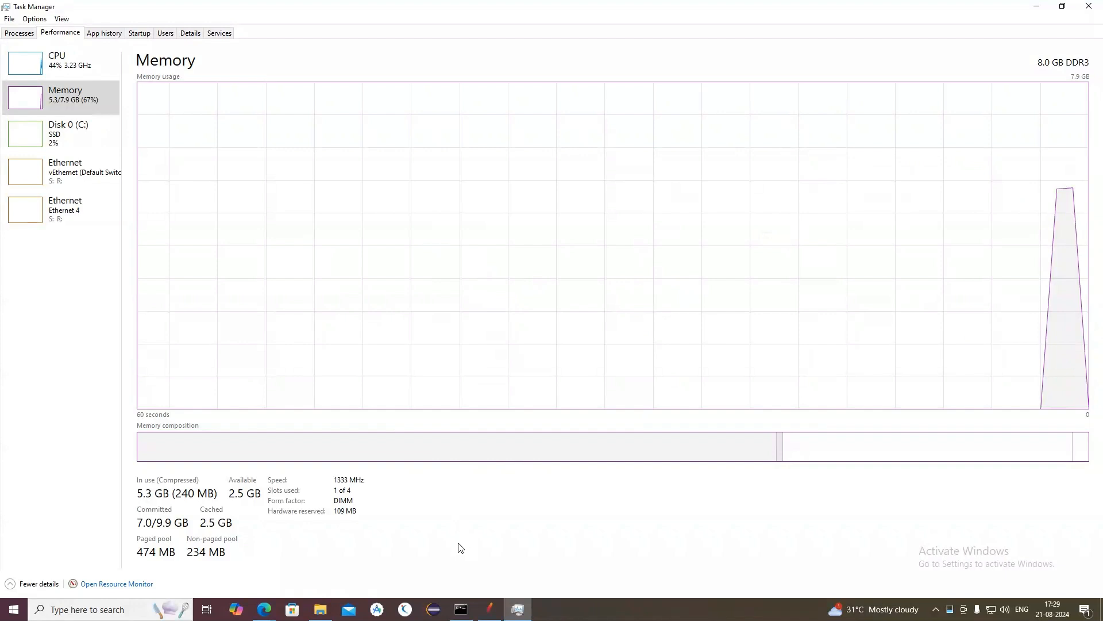
left_click(1036, 6)
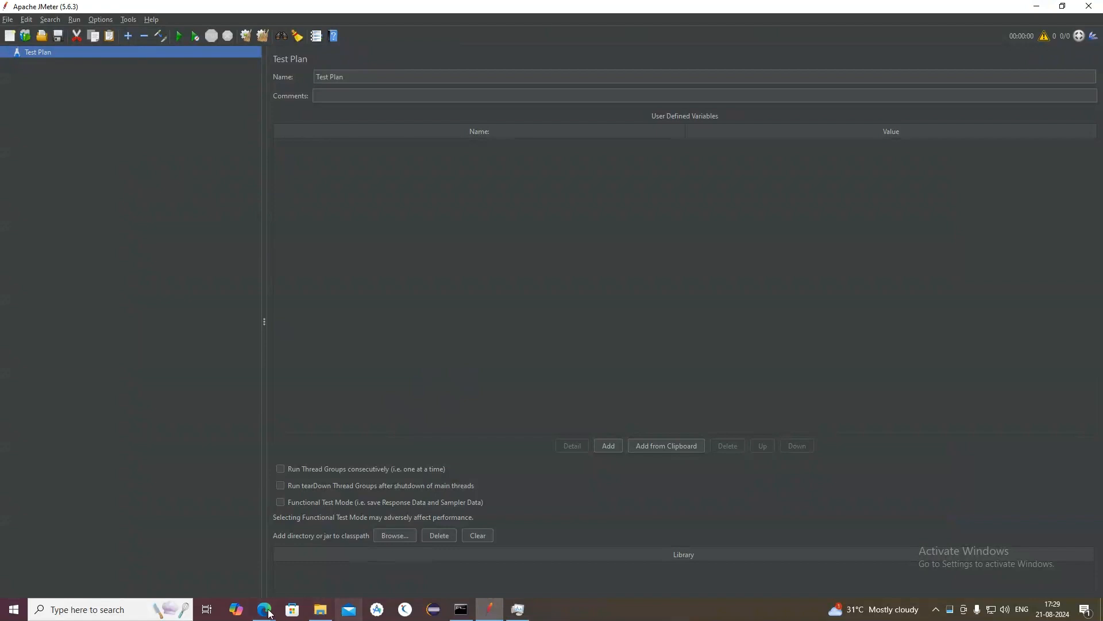
Step: Open Google Chrome and search for "localhost 3000"
left_click(145, 613)
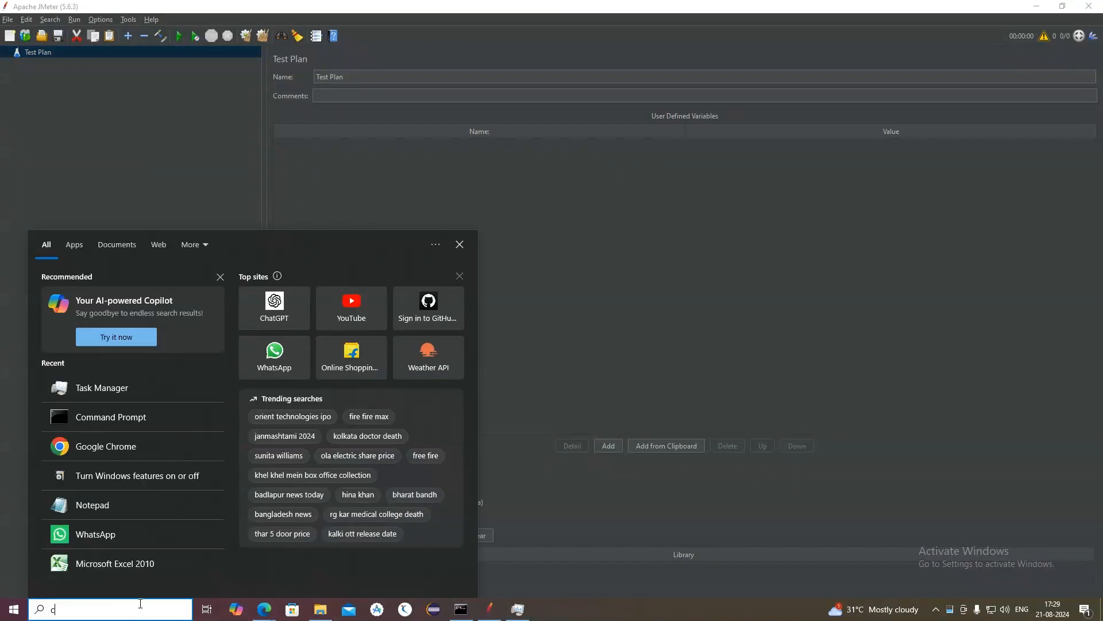
type("c")
left_click(192, 311)
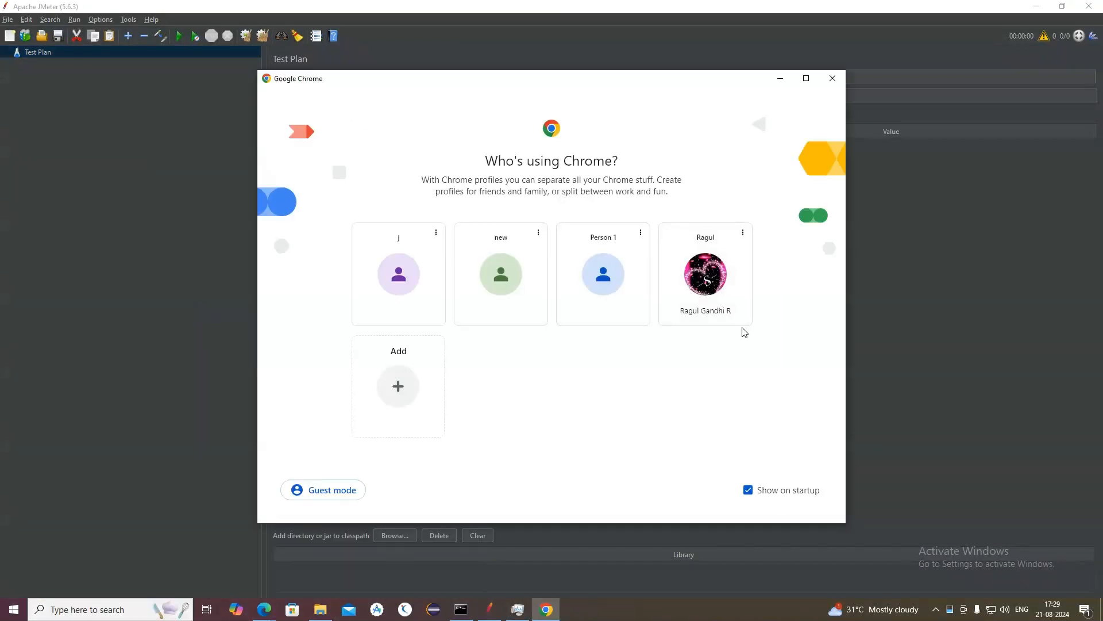
left_click(732, 302)
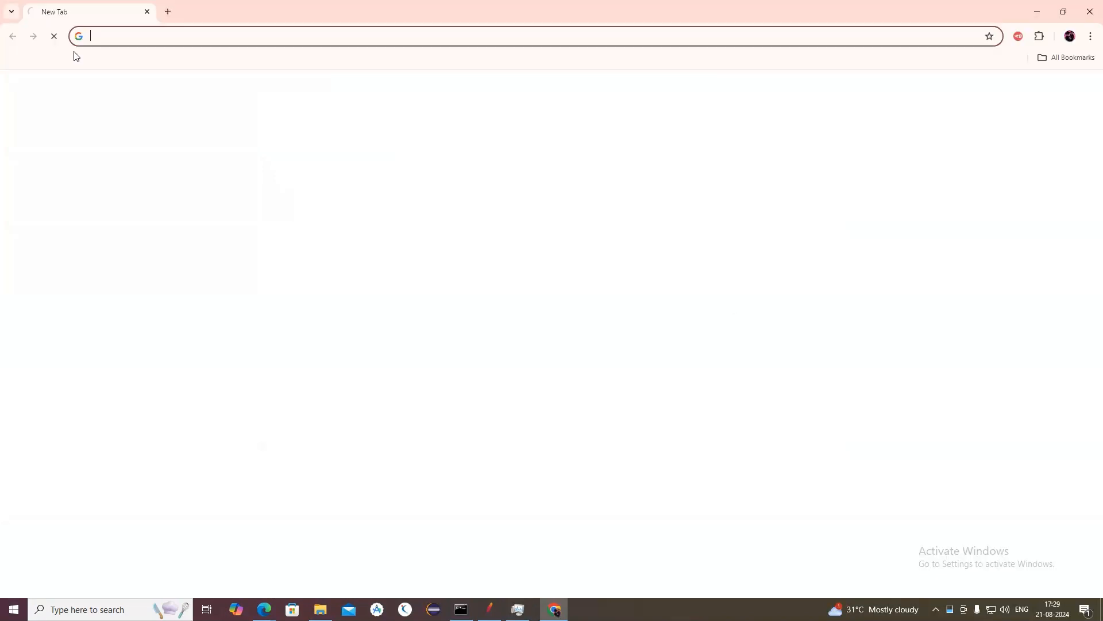
left_click(134, 34)
left_click(136, 86)
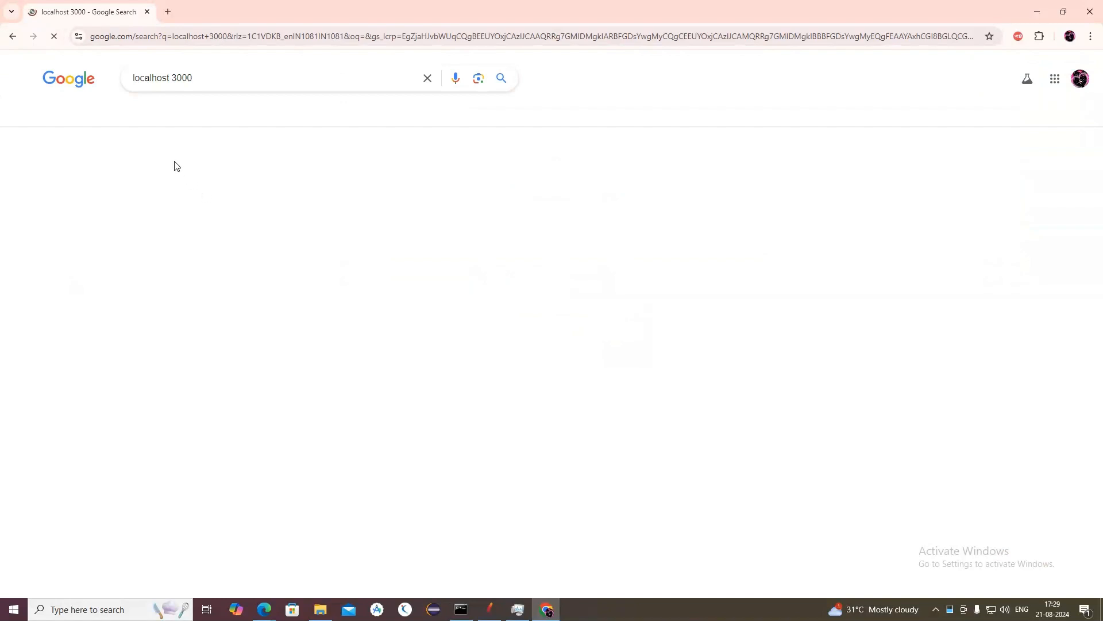
Step: Open the localhost:3000 search result and follow its link to the Grafana login page
left_click(163, 208)
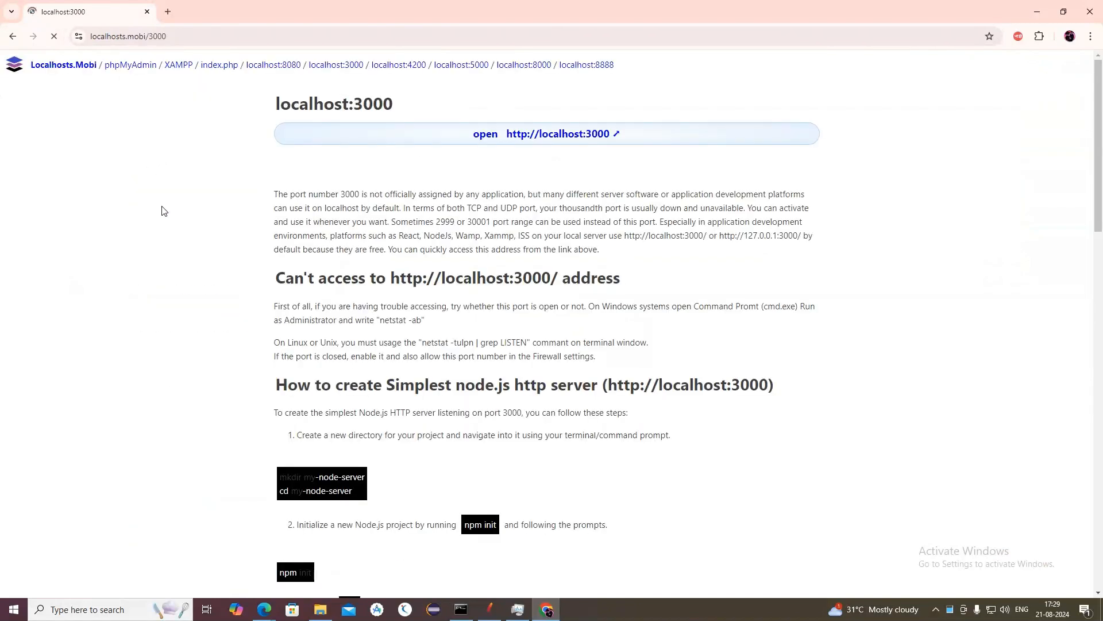
left_click(520, 137)
left_click(147, 12)
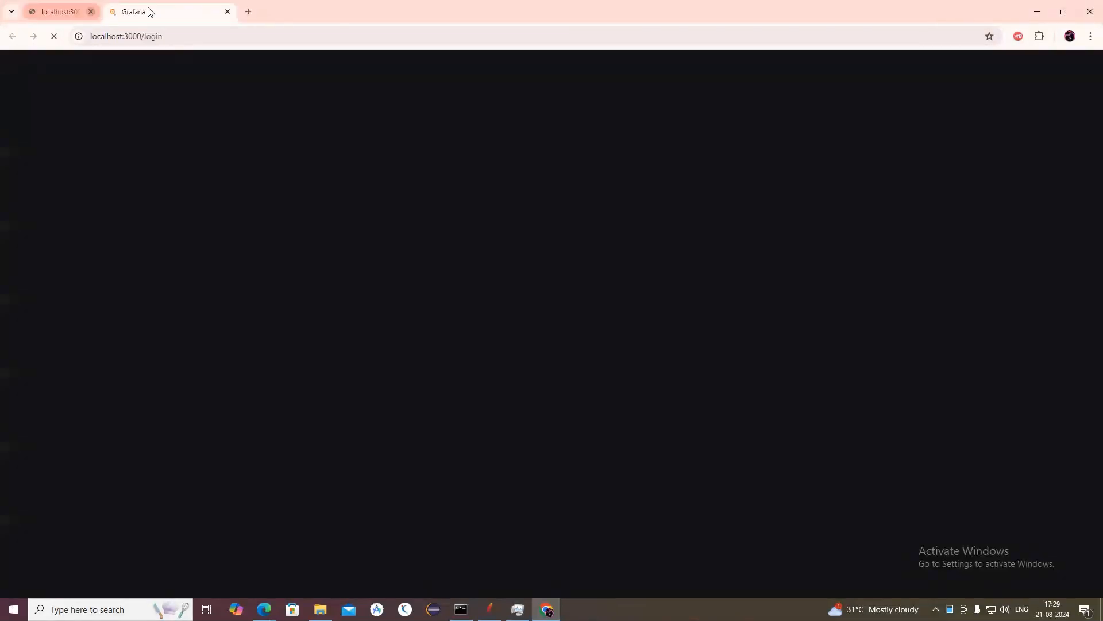
Step: Recheck the memory graph in Task Manager with Grafana loaded, dismiss the Avast alert, and minimize Task Manager
left_click(516, 611)
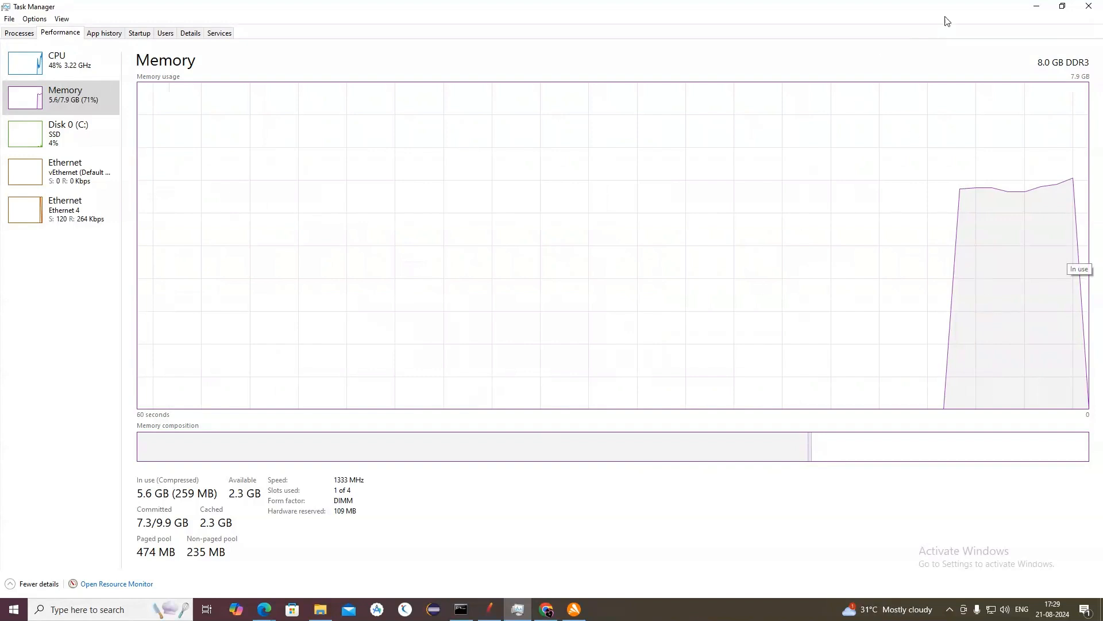
left_click(1067, 7)
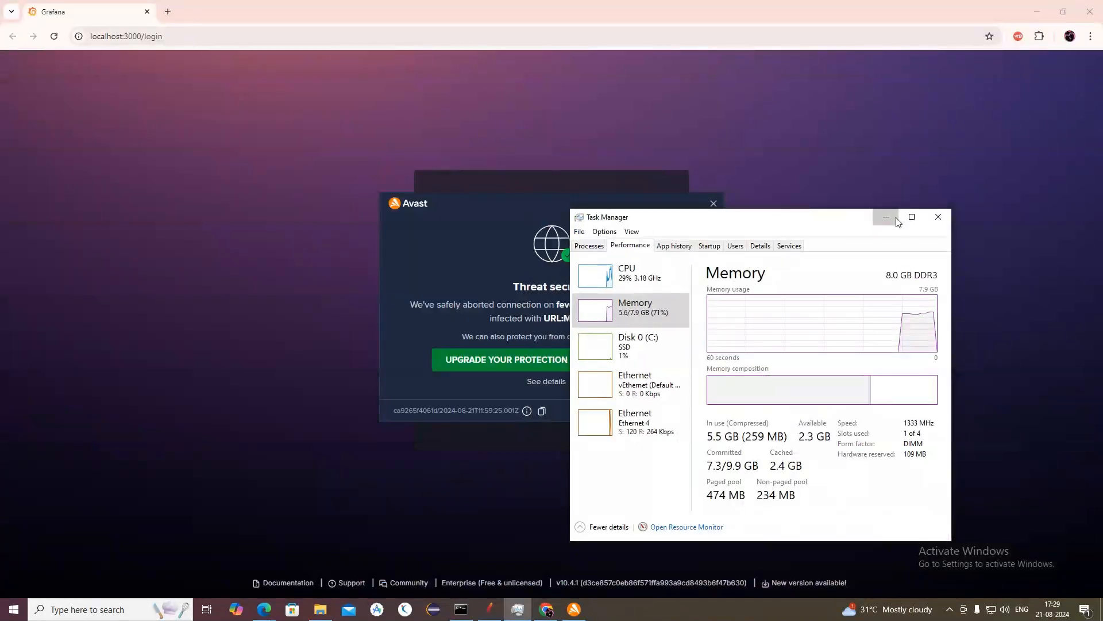
left_click(879, 213)
left_click(713, 203)
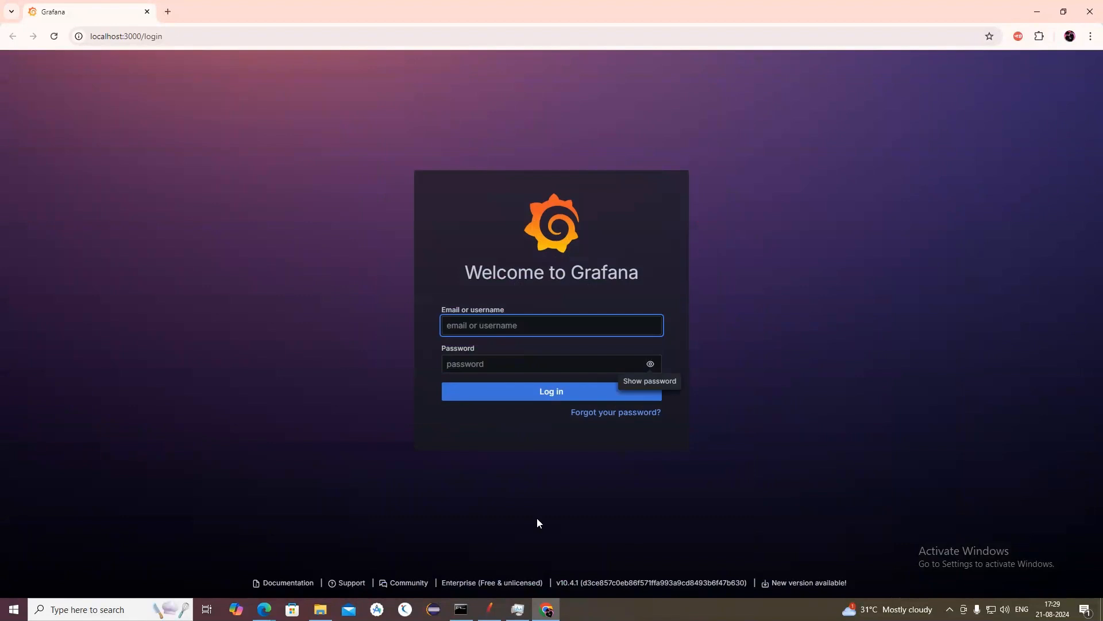
left_click(518, 609)
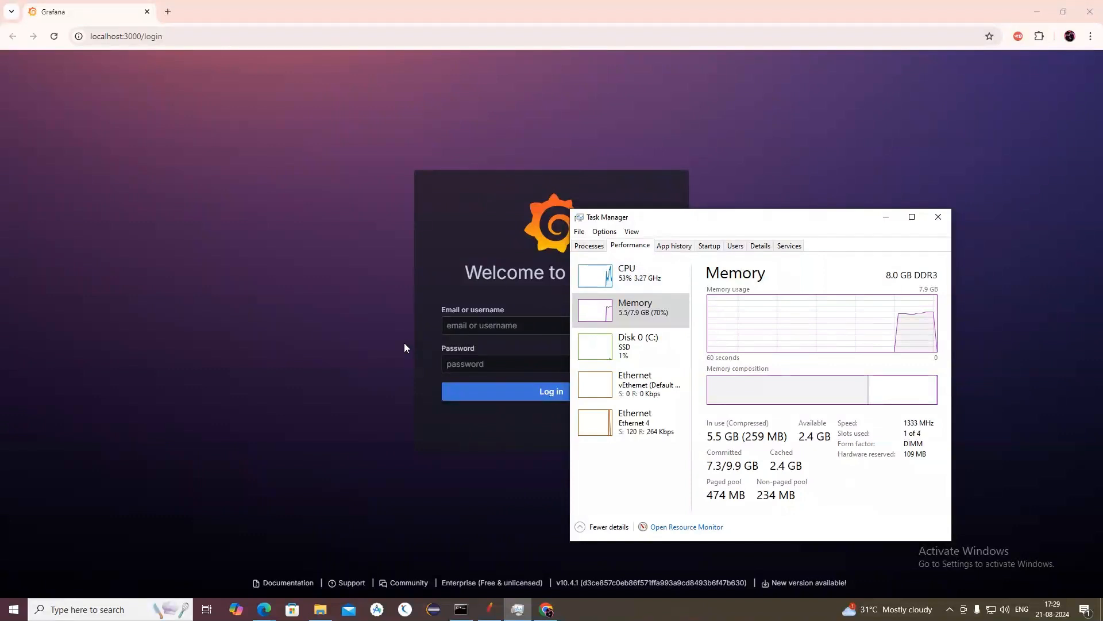
left_click(885, 216)
Step: Switch to File Explorer and search the Downloads folder for "ser", collapsing the Last month and Earlier this year groups
left_click(94, 607)
left_click(321, 609)
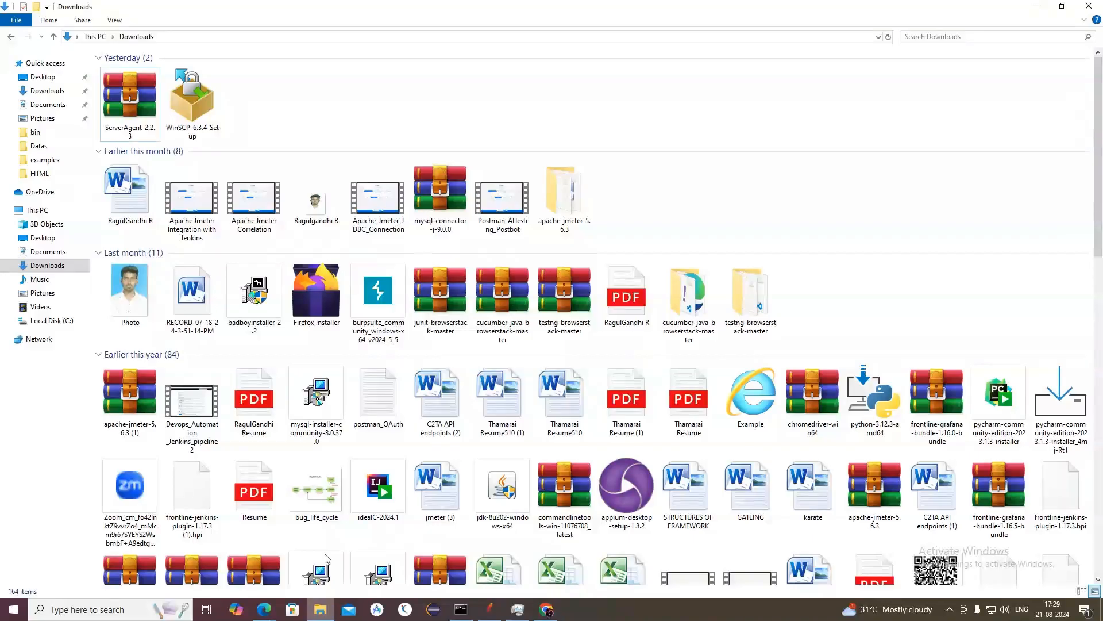
left_click(1034, 36)
type("ser")
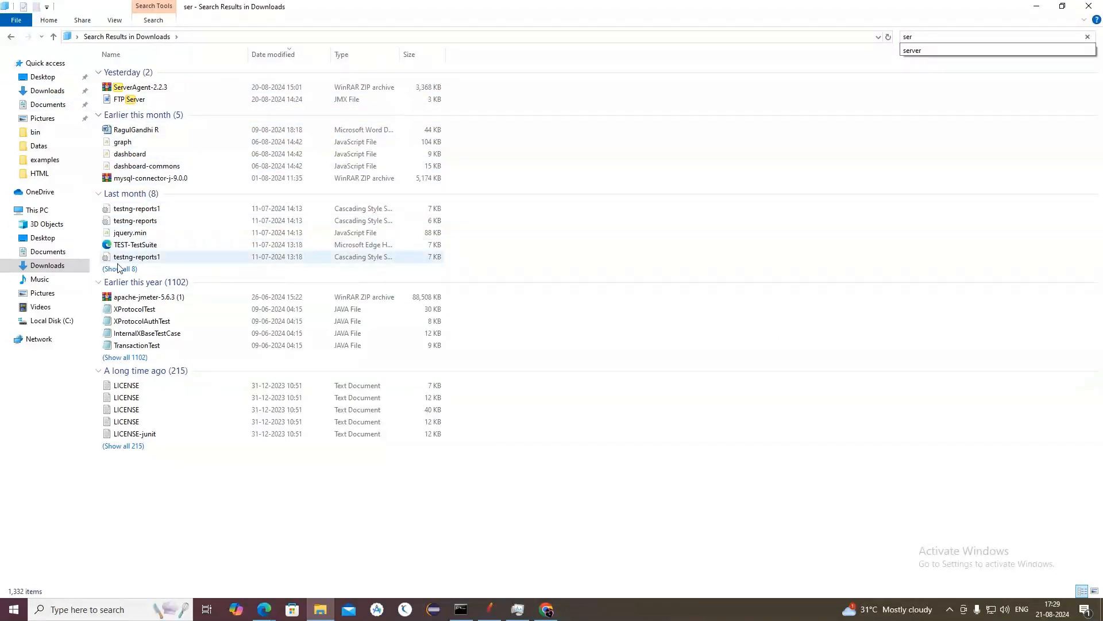
left_click(99, 287)
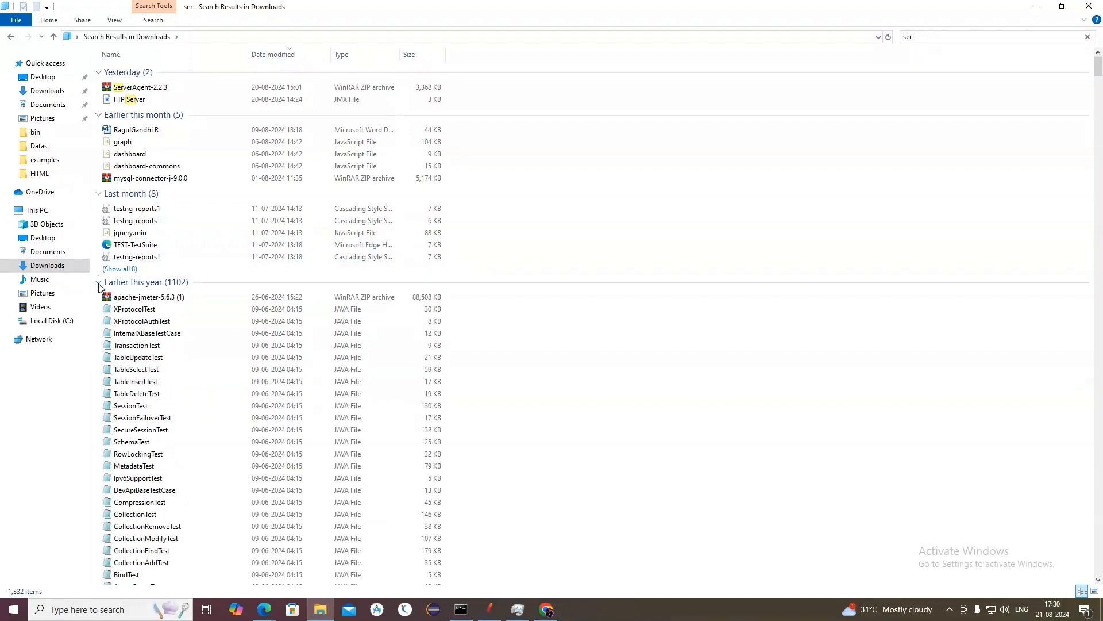
left_click(99, 284)
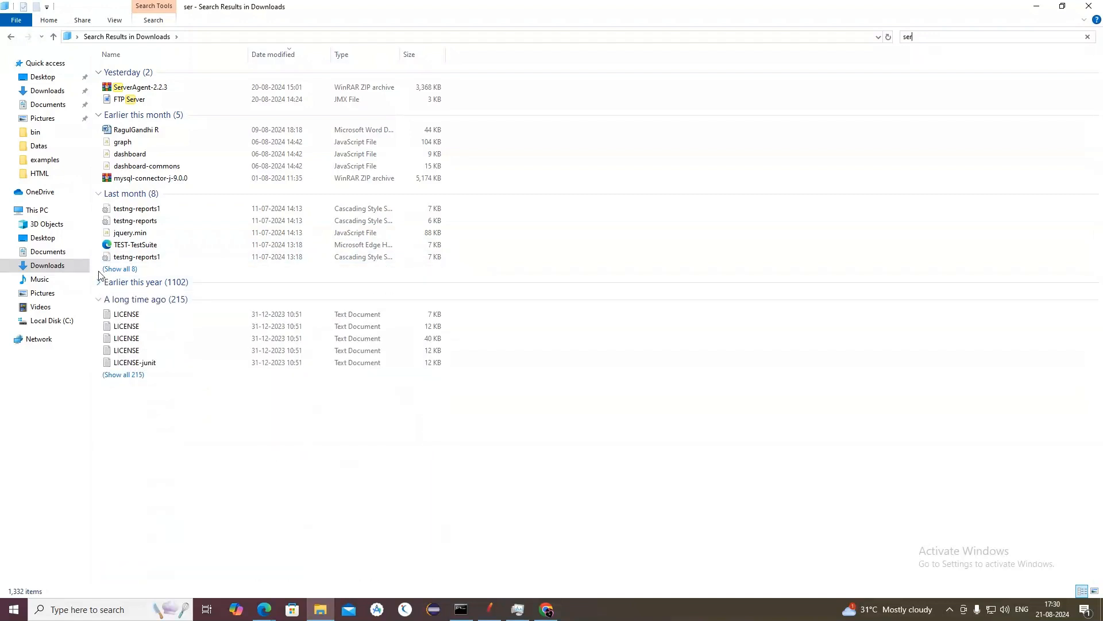
left_click(99, 195)
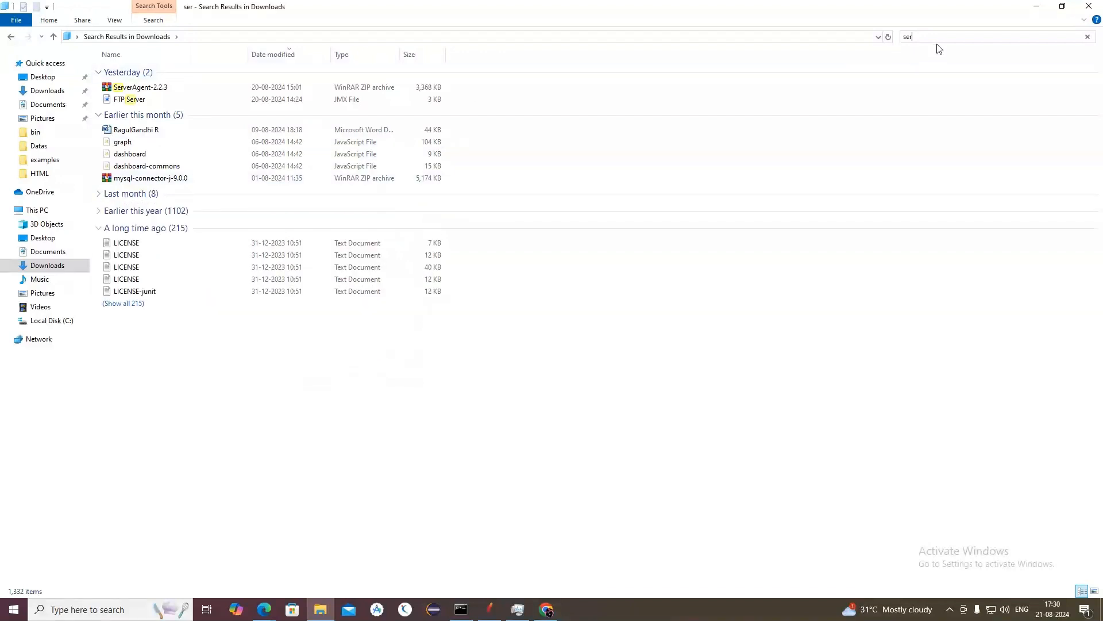
Step: Clear the search and open the ServerAgent-2.2.3 folder in Downloads
left_click(936, 36)
key("BackSpace")
key("BackSpace")
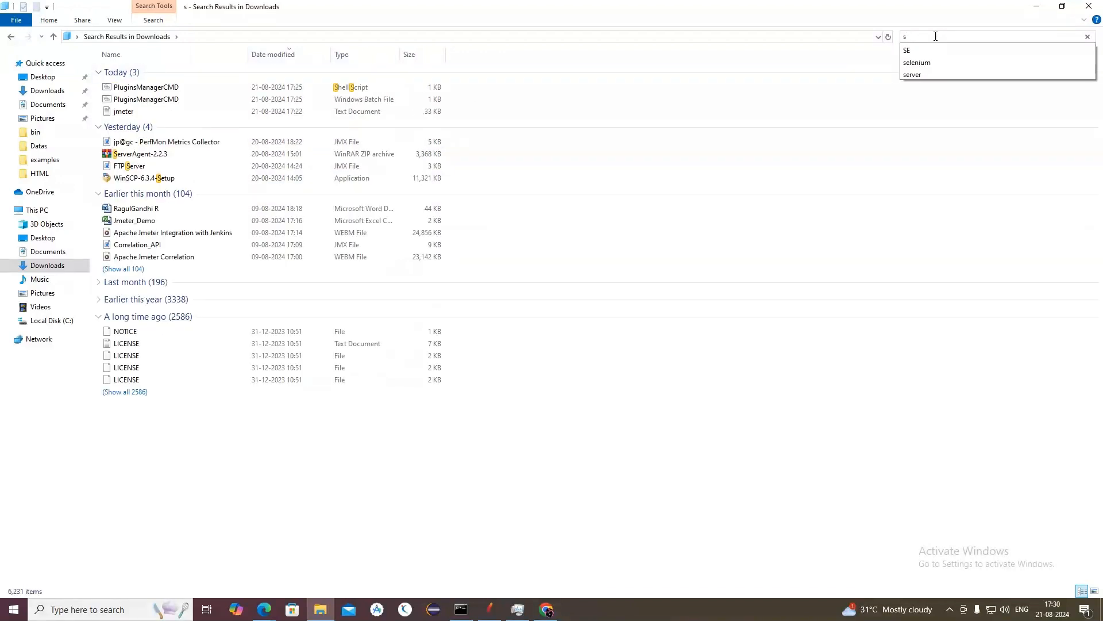
key("BackSpace")
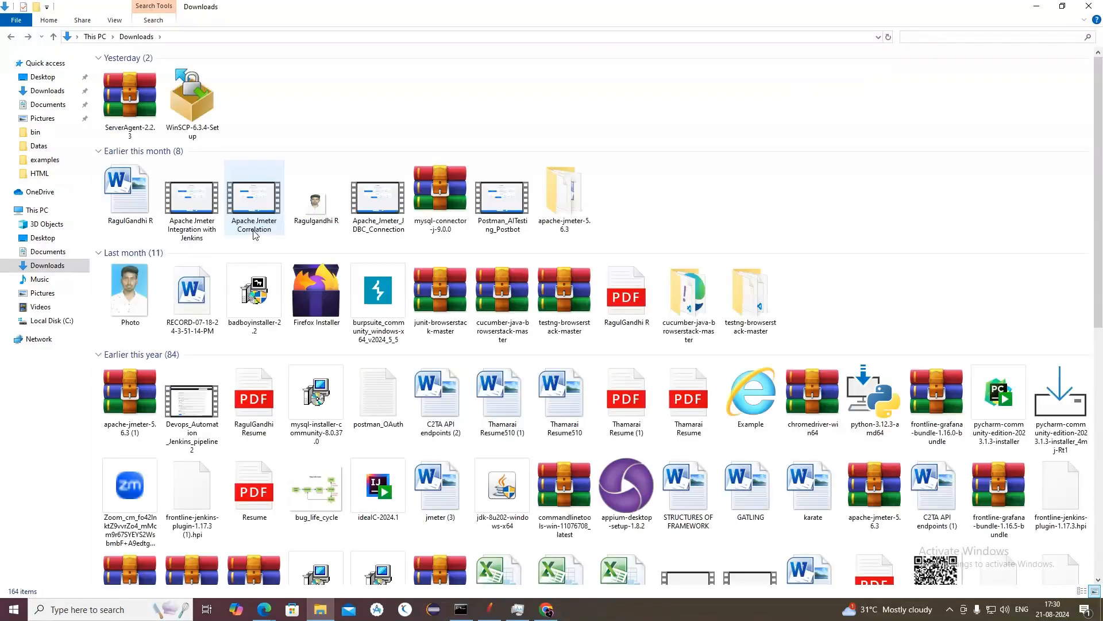
scroll(202, 262, "down", 15)
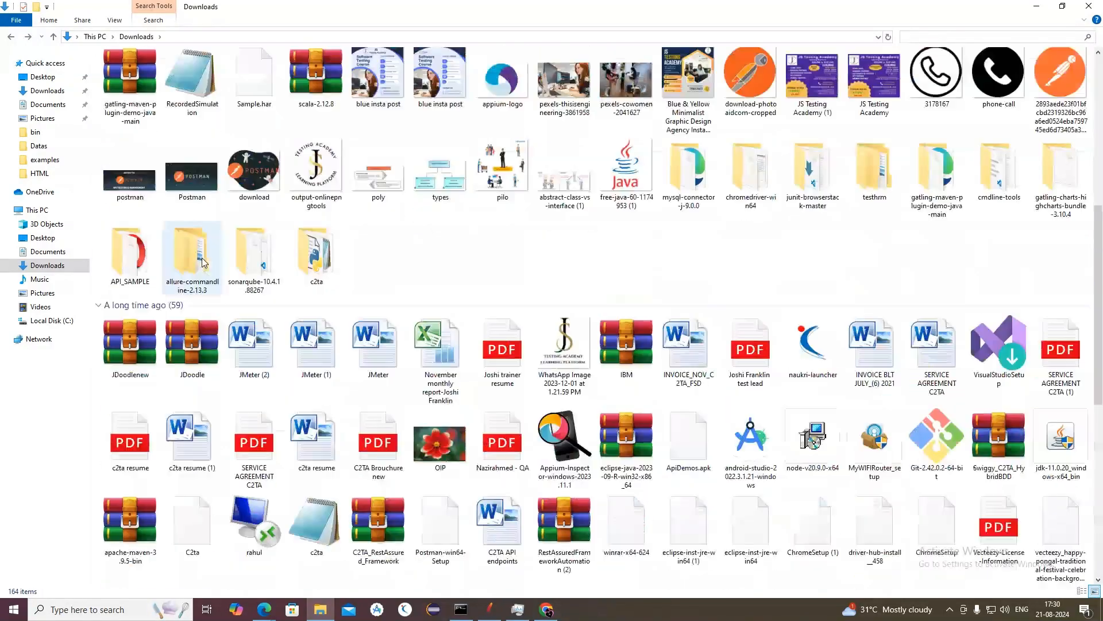
left_click(749, 522)
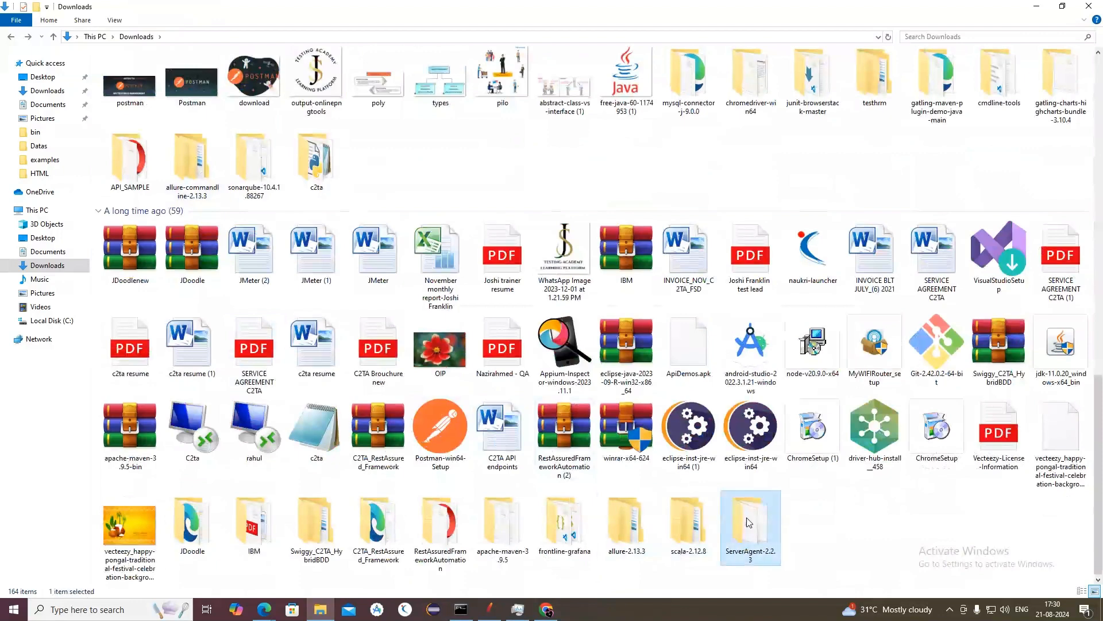
double_click(749, 522)
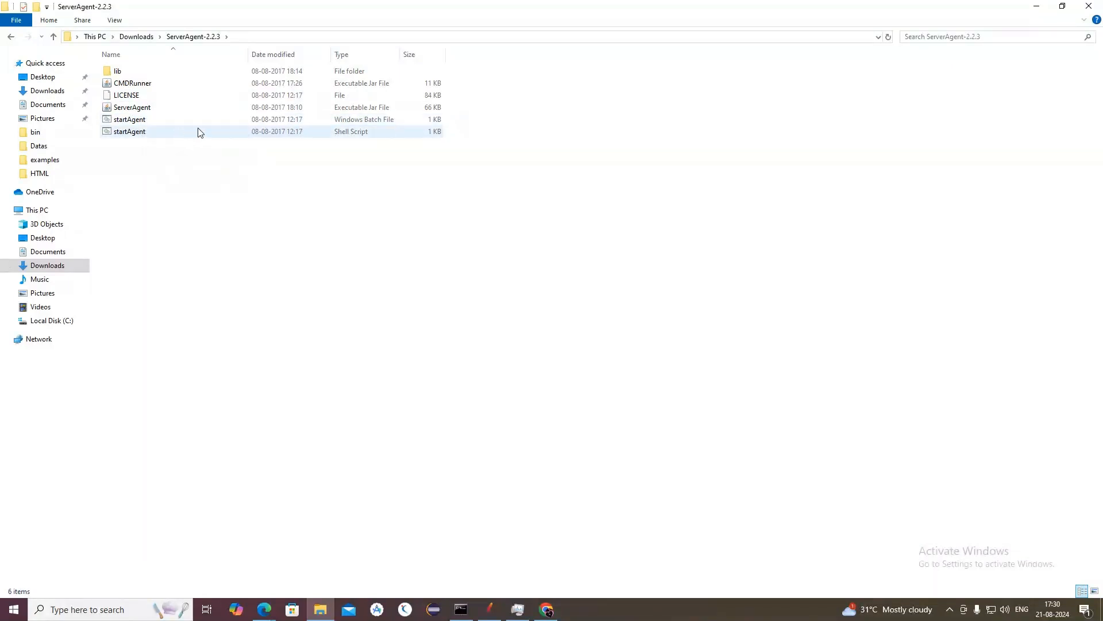
Step: Run the startAgent Windows batch file, minimize Chrome, and highlight the UDP port number in the agent console
left_click(126, 120)
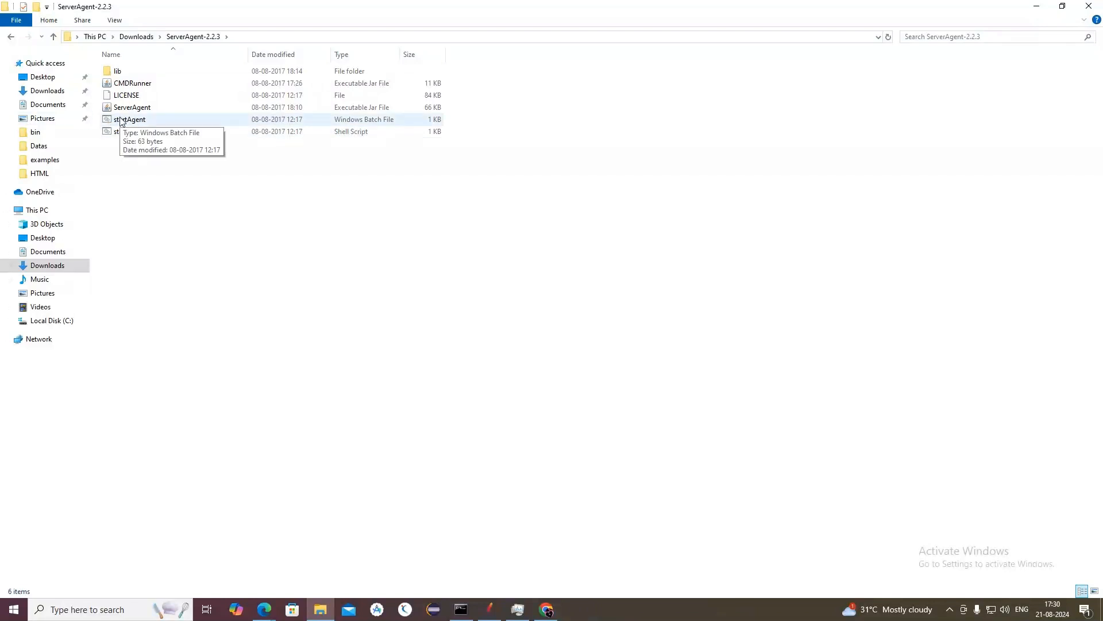
double_click(120, 120)
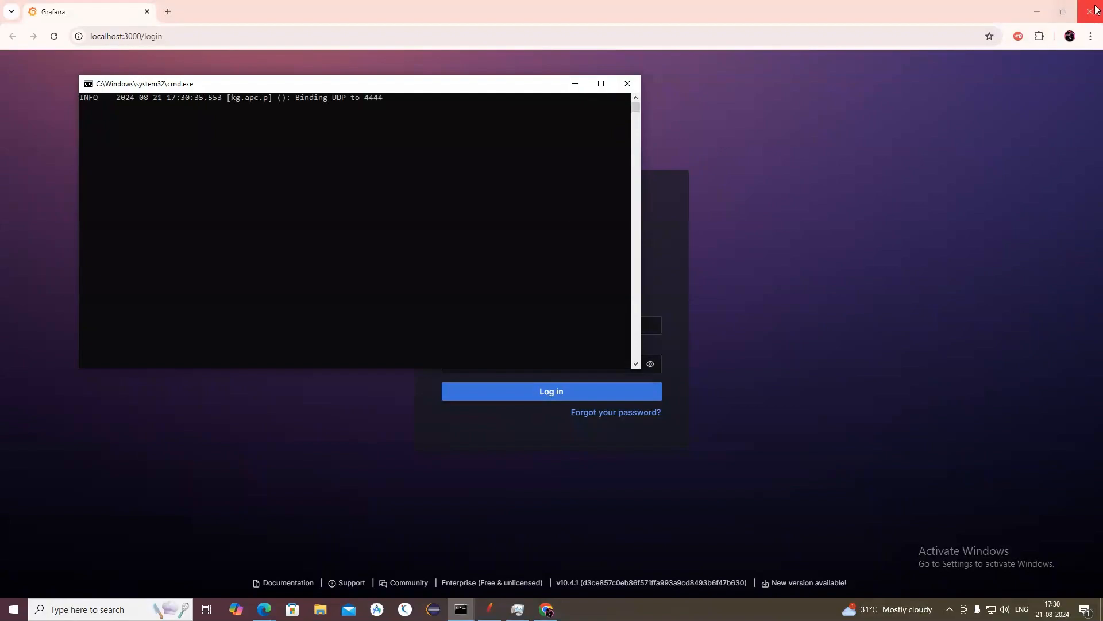
left_click(1040, 9)
left_click(1040, 11)
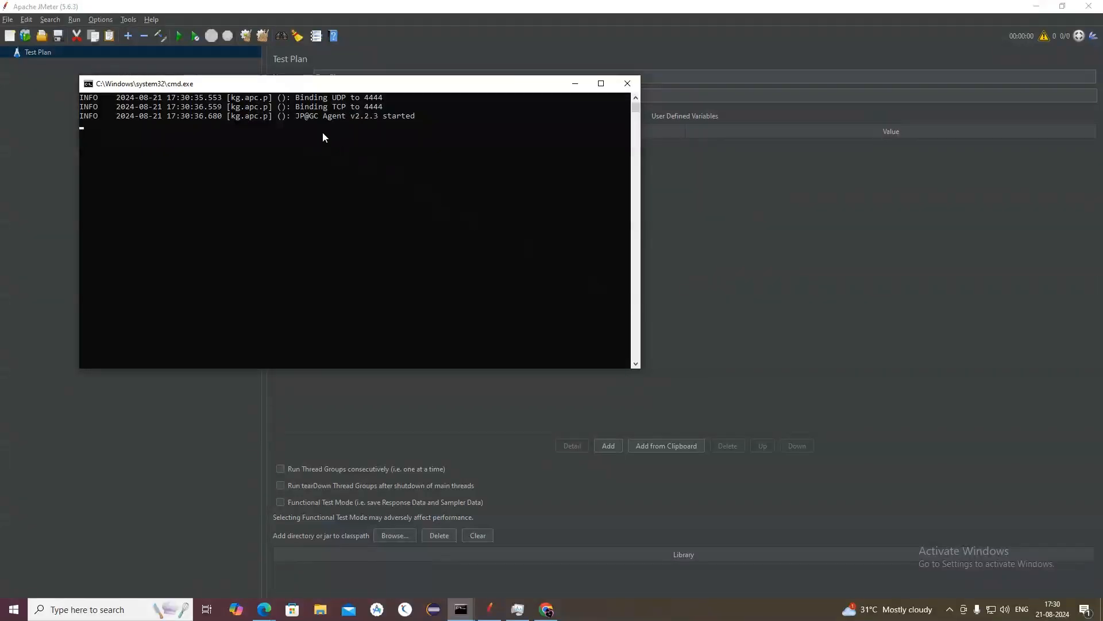
left_click_drag(364, 98, 379, 102)
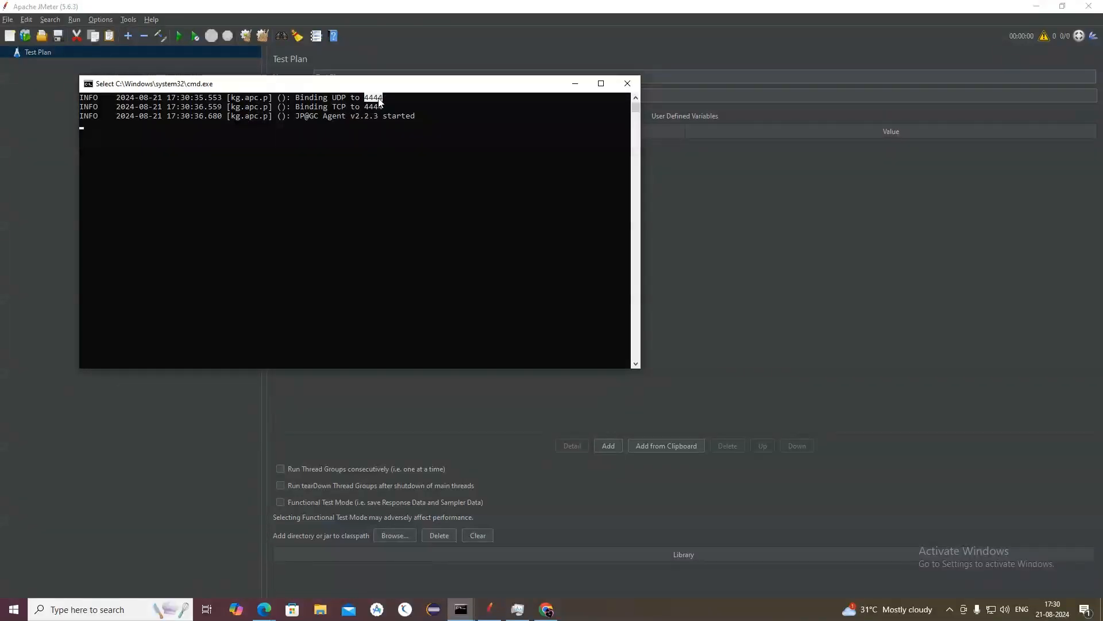
left_click(356, 180)
Step: Open a separate Command Prompt and run telnet 172.23.0.1 4444, checking the port against the agent console
left_click(64, 610)
type("cmd")
key("Return")
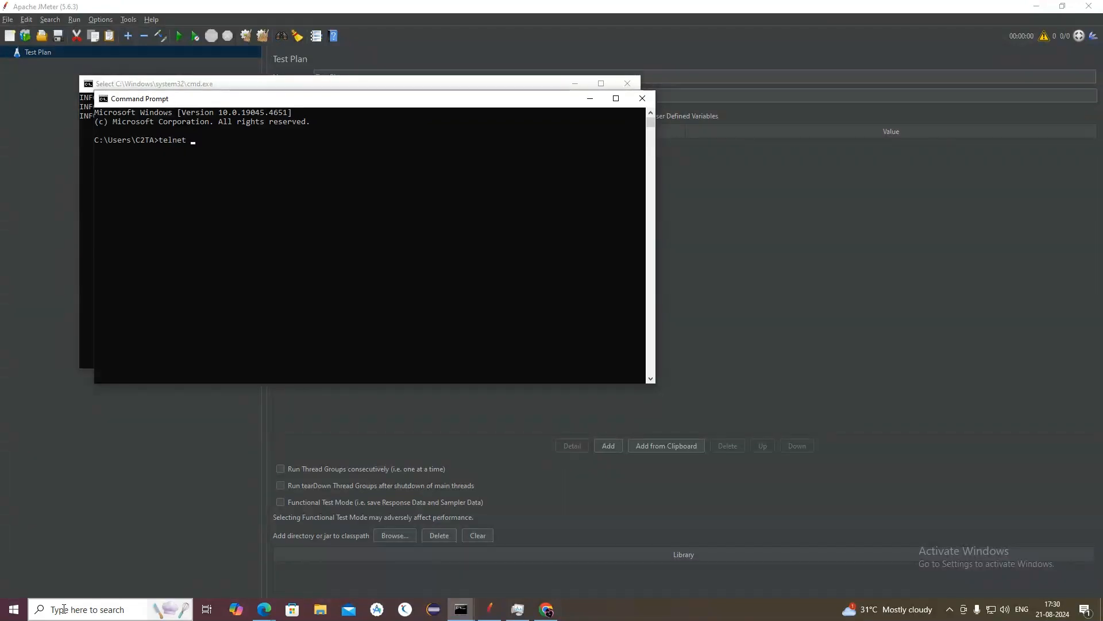
type("telnet 172.23.0.1")
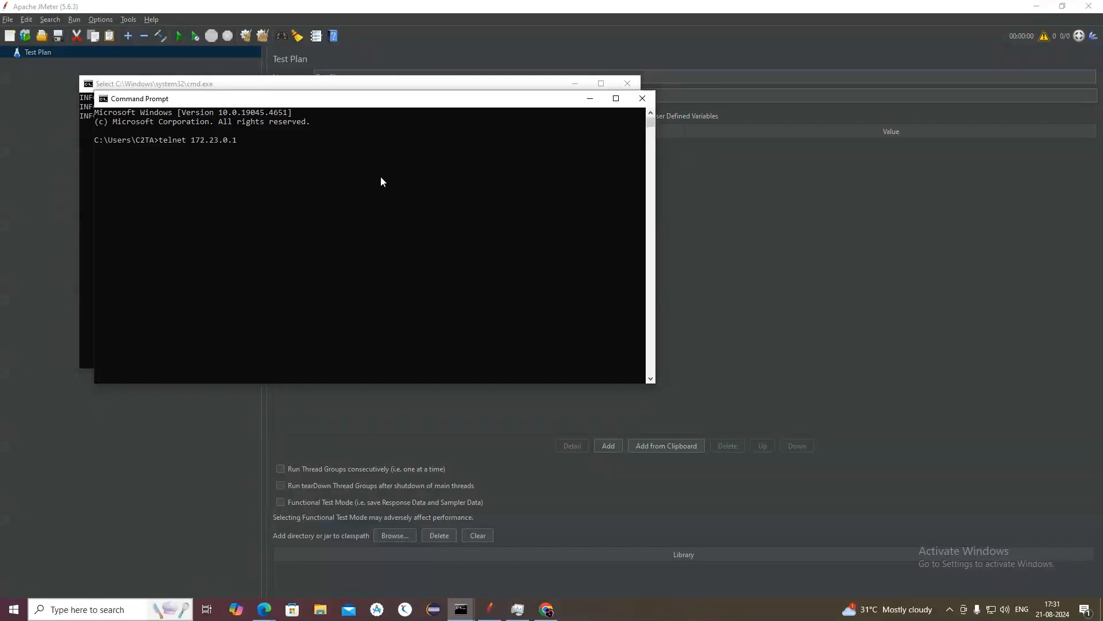
left_click(442, 85)
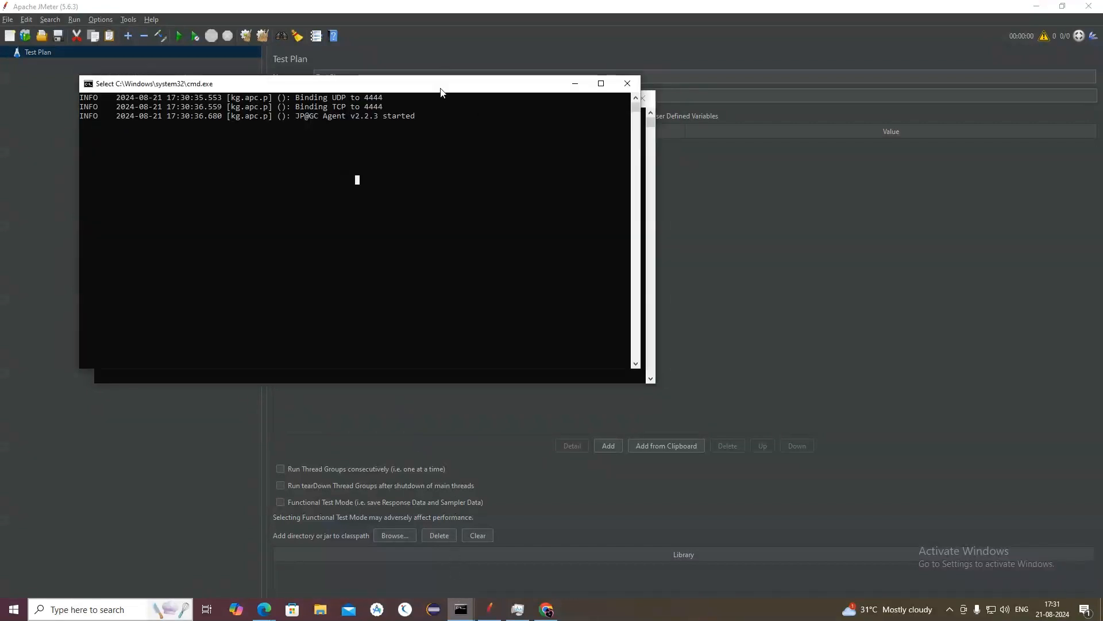
left_click_drag(364, 98, 393, 101)
left_click(647, 145)
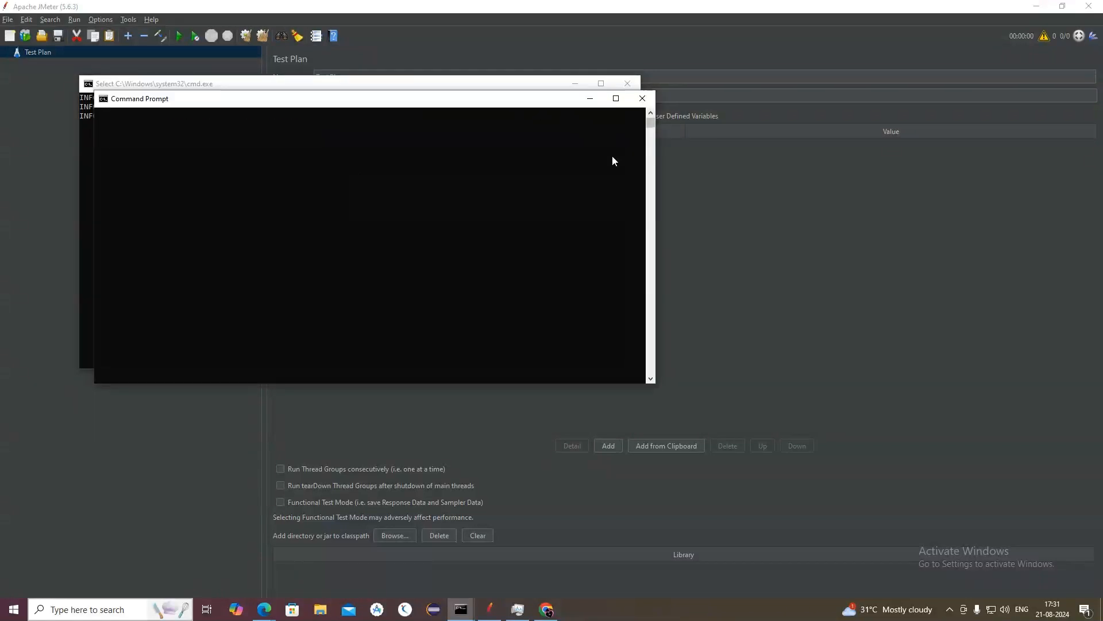
type("4444")
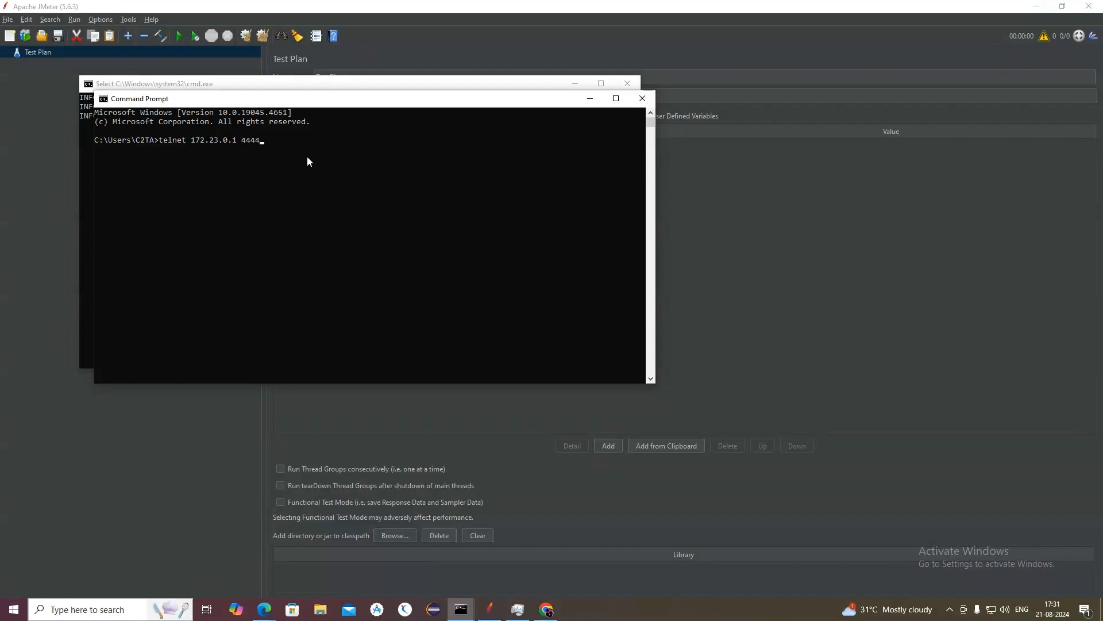
key("Return")
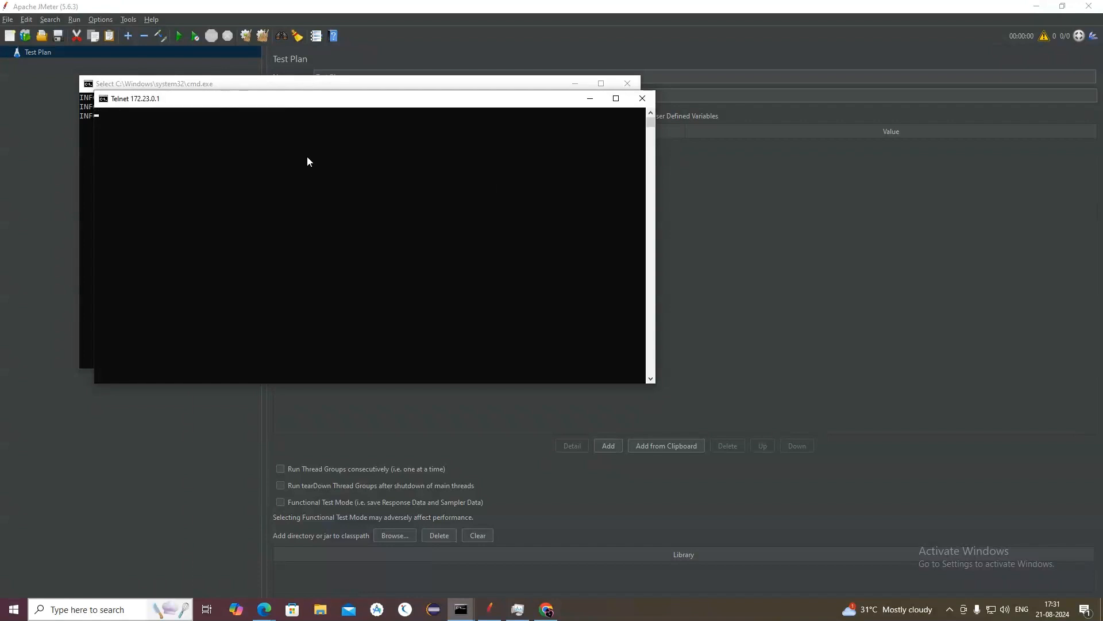
Step: Move the Telnet window away from the agent console so that the console's log lines can be read
left_click_drag(357, 101, 534, 183)
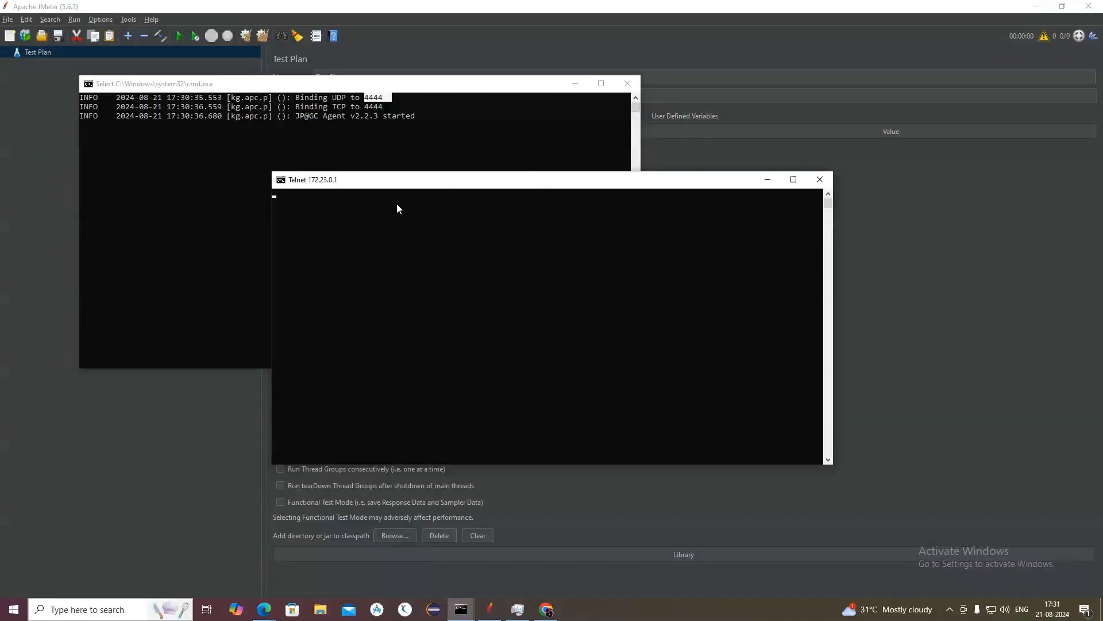
left_click_drag(407, 184, 496, 186)
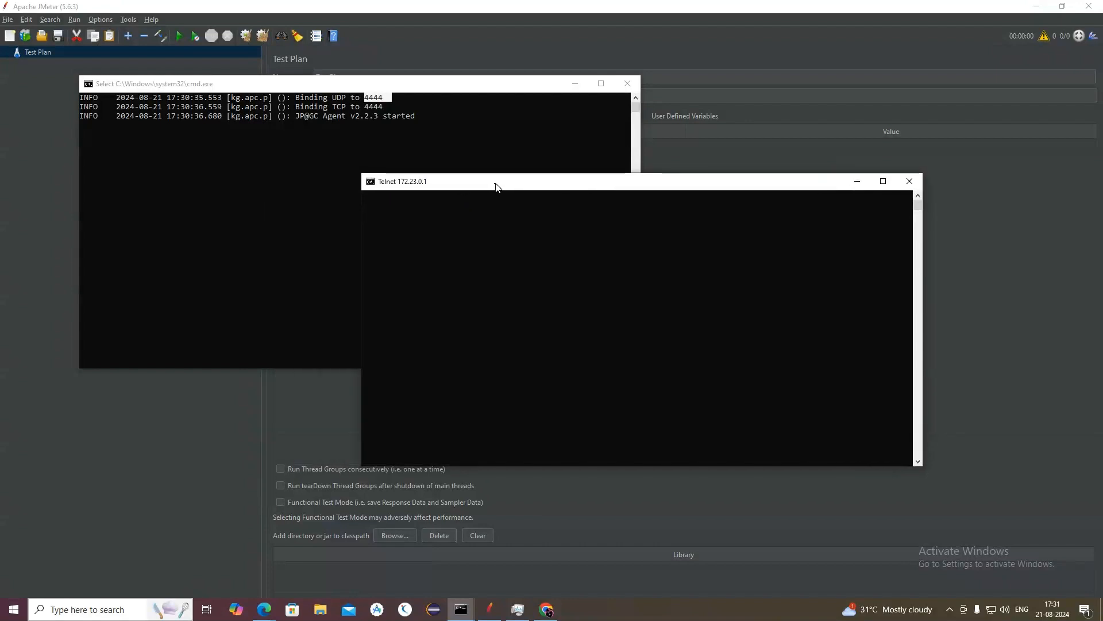
left_click(440, 85)
left_click_drag(702, 184, 625, 185)
left_click(137, 609)
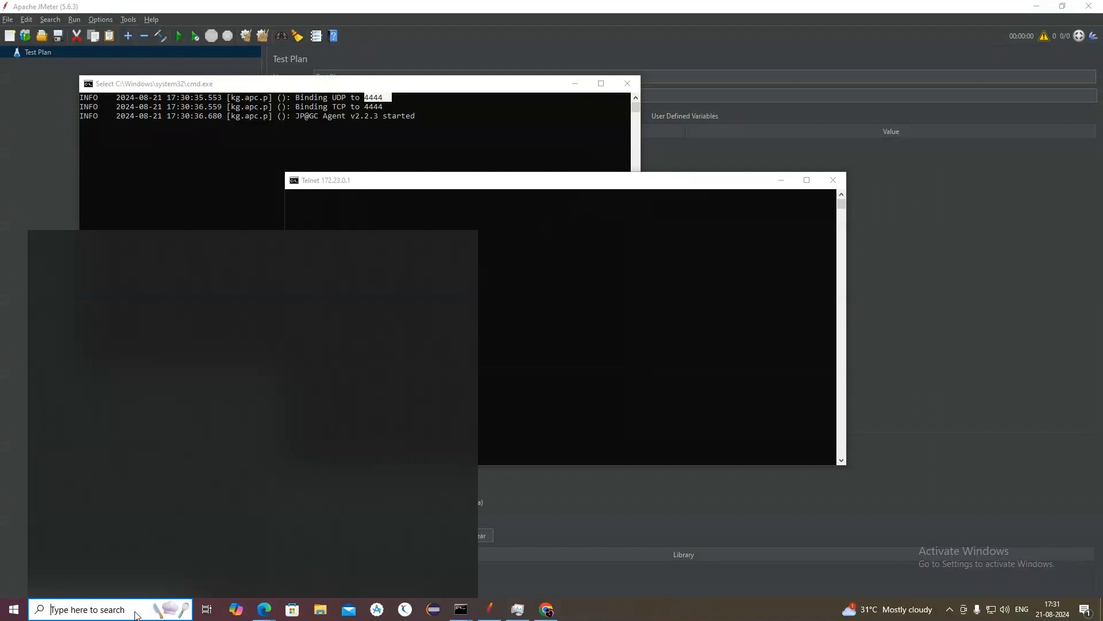
type("cmd")
key("Return")
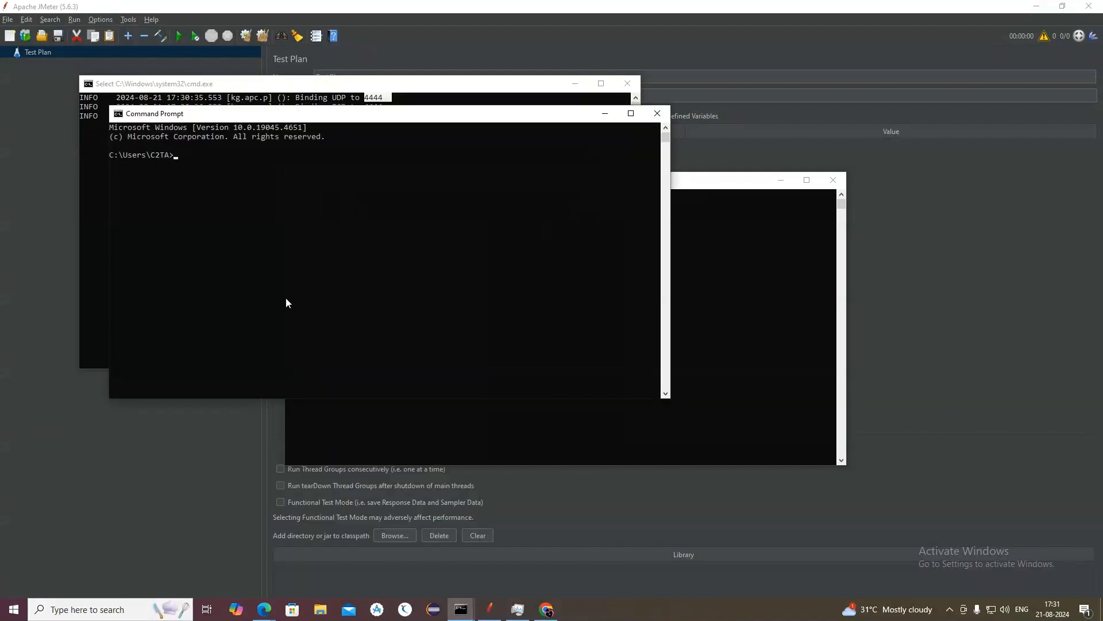
type("test")
key("Return")
left_click(658, 113)
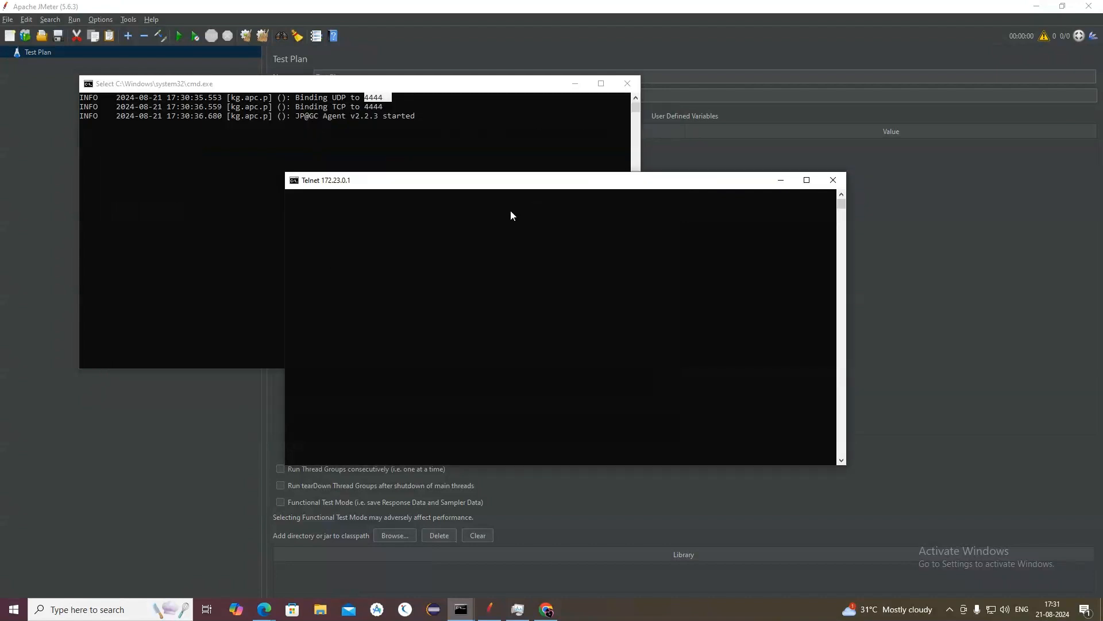
Step: Shift the Telnet window clear of the agent console, compare both windows, and close the Telnet session
left_click_drag(419, 184, 514, 175)
left_click(472, 137)
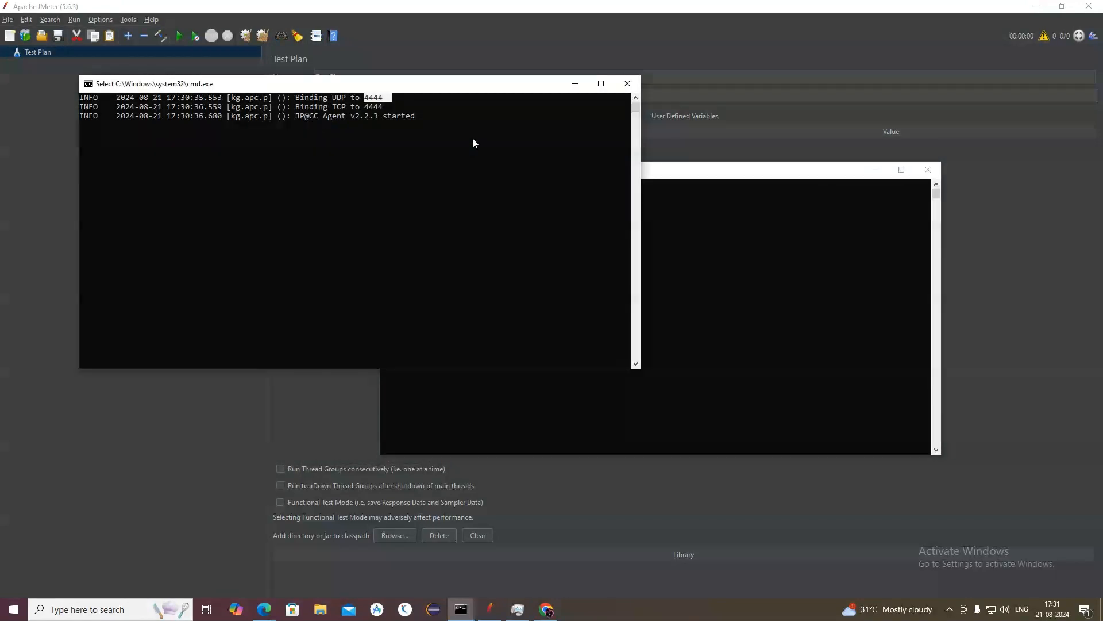
left_click(729, 172)
left_click(529, 221)
key("Escape")
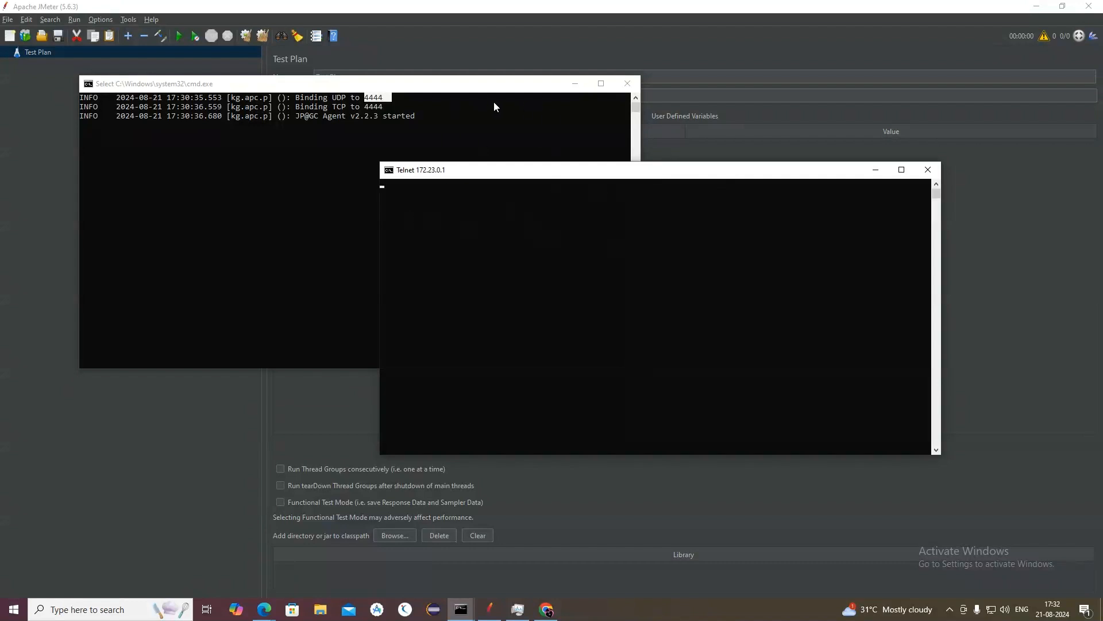
left_click(927, 170)
left_click(592, 143)
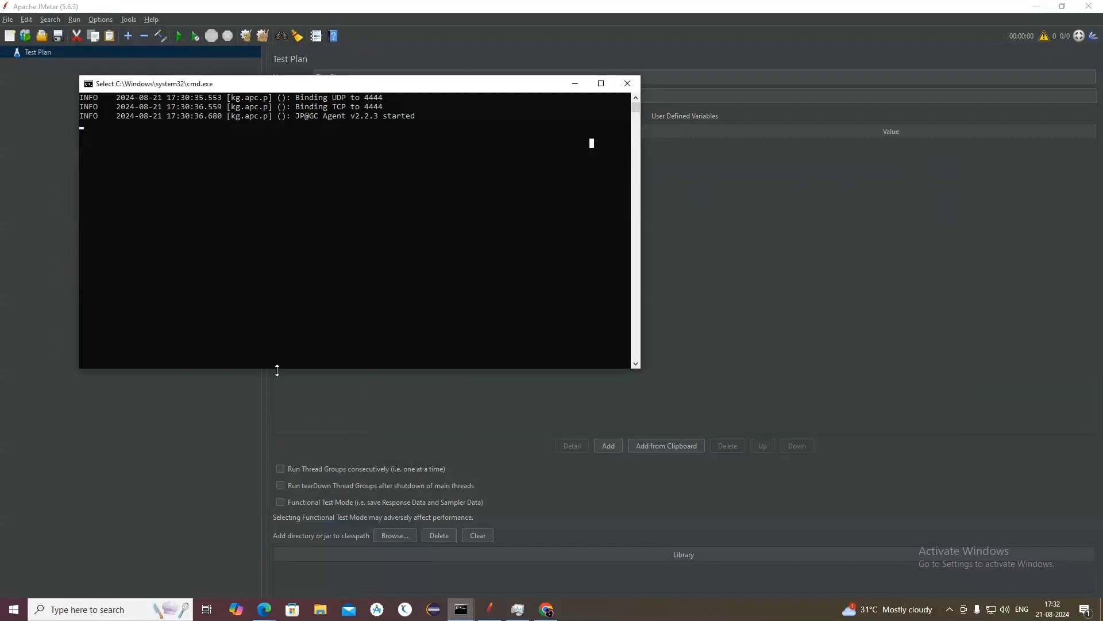
Step: Open a new Command Prompt, run telnet 172.23.0.1 4444, and move its window away from the agent console
left_click(56, 608)
type("cmd")
key("Return")
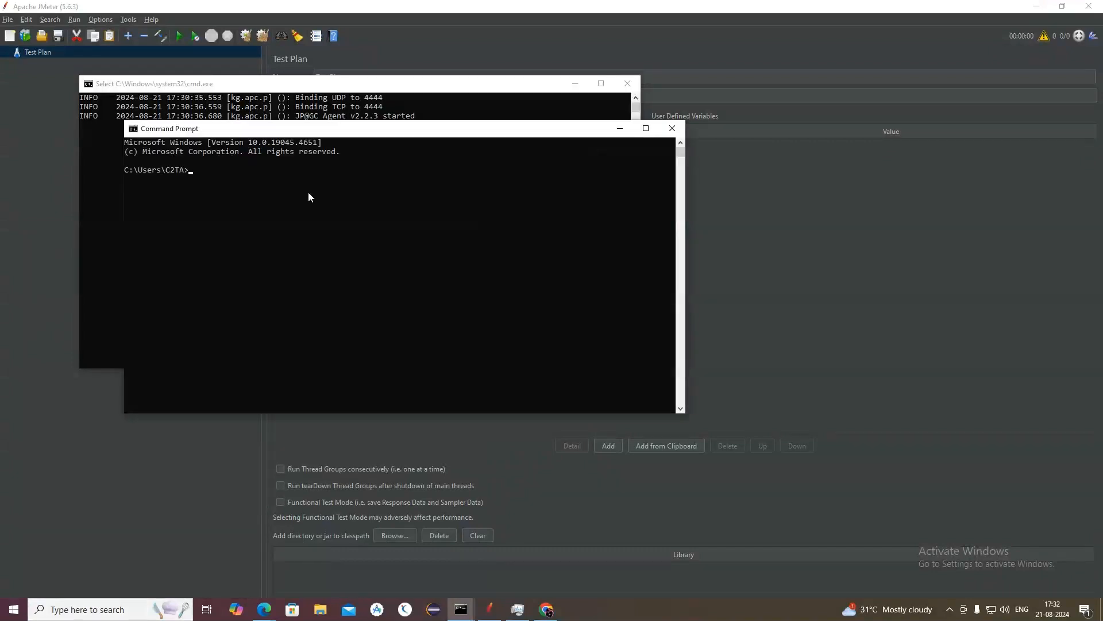
type("telnet 172.23.0.1 4444")
key("Return")
left_click_drag(349, 134, 677, 137)
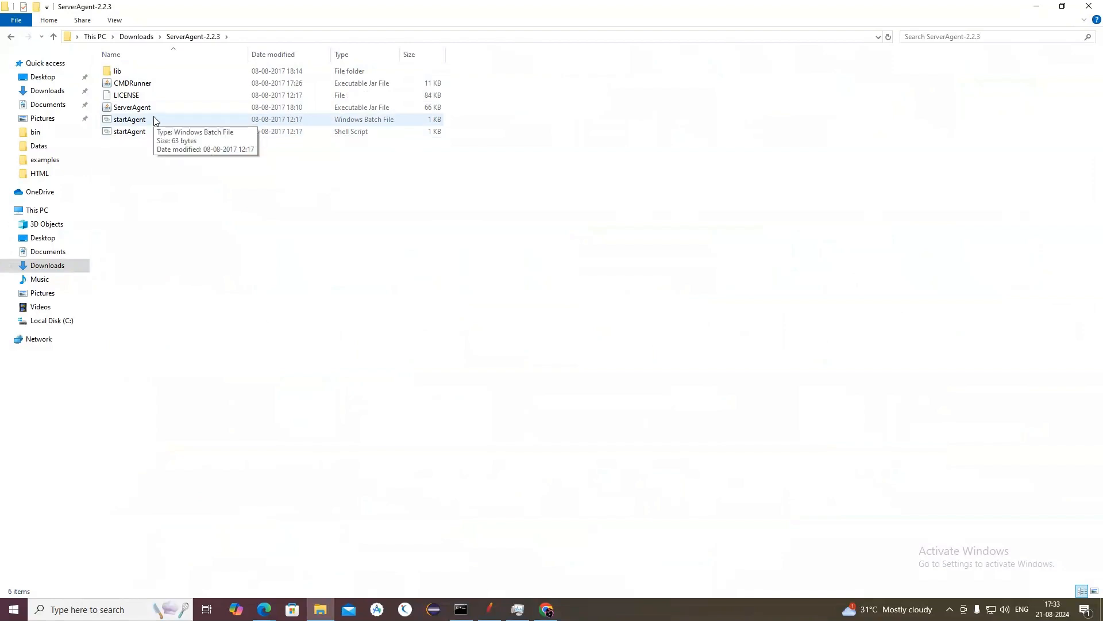
Step: Run the startAgent Windows batch file from the ServerAgent-2.2.3 folder and shift the agent console across the folder window
double_click(154, 120)
left_click_drag(307, 148, 452, 145)
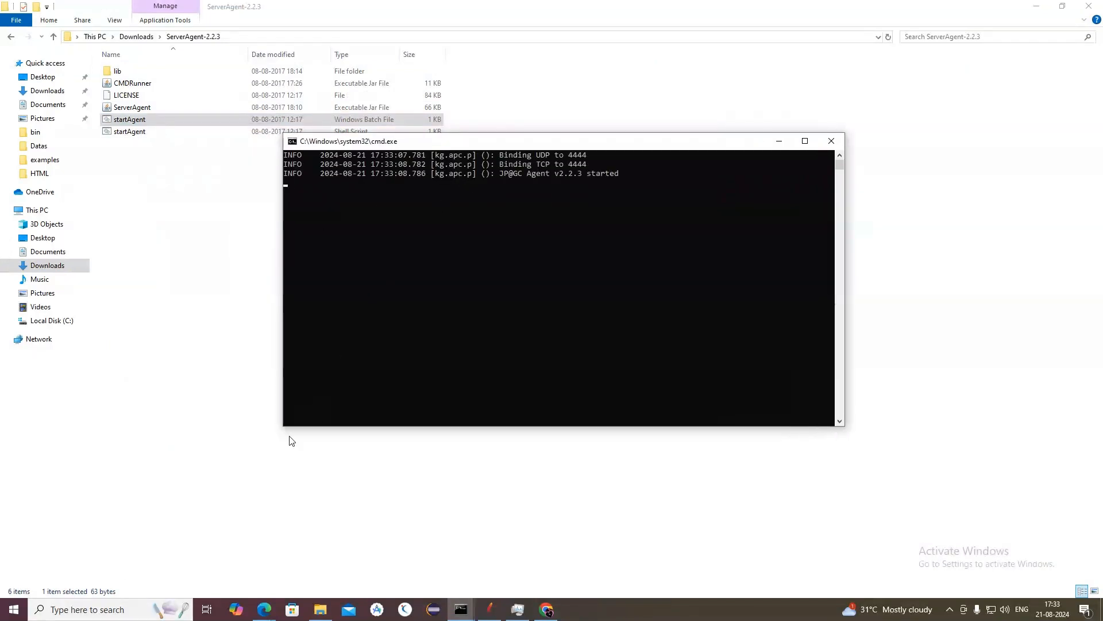
Step: Open a separate Command Prompt alongside the restarted agent and enter the command telnet 172.23.0.1 4444
left_click(67, 611)
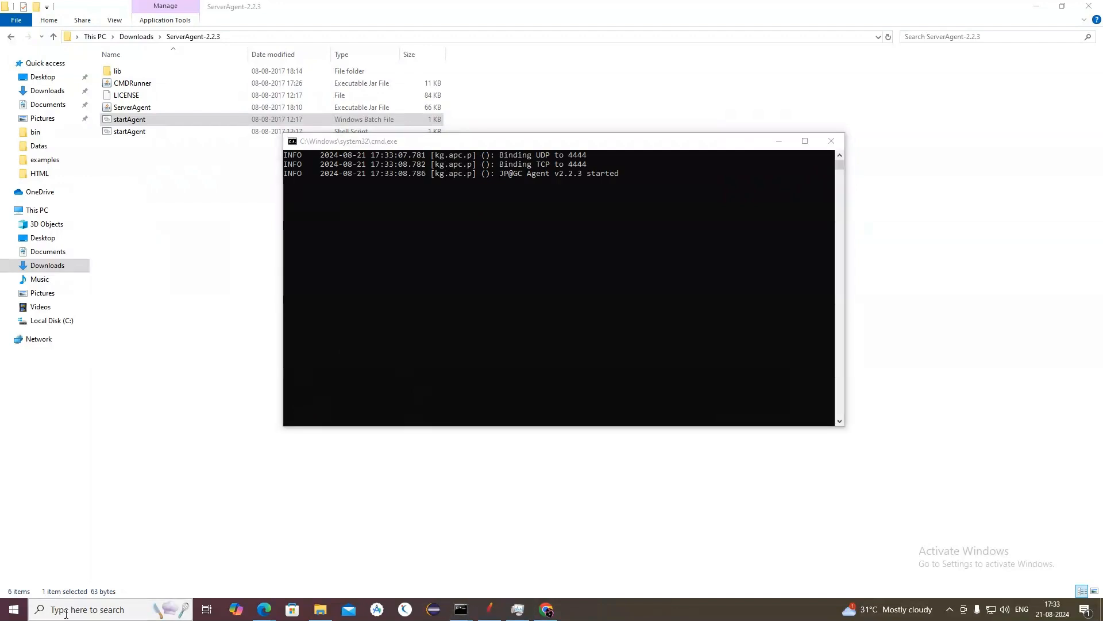
type("cmd")
key("Return")
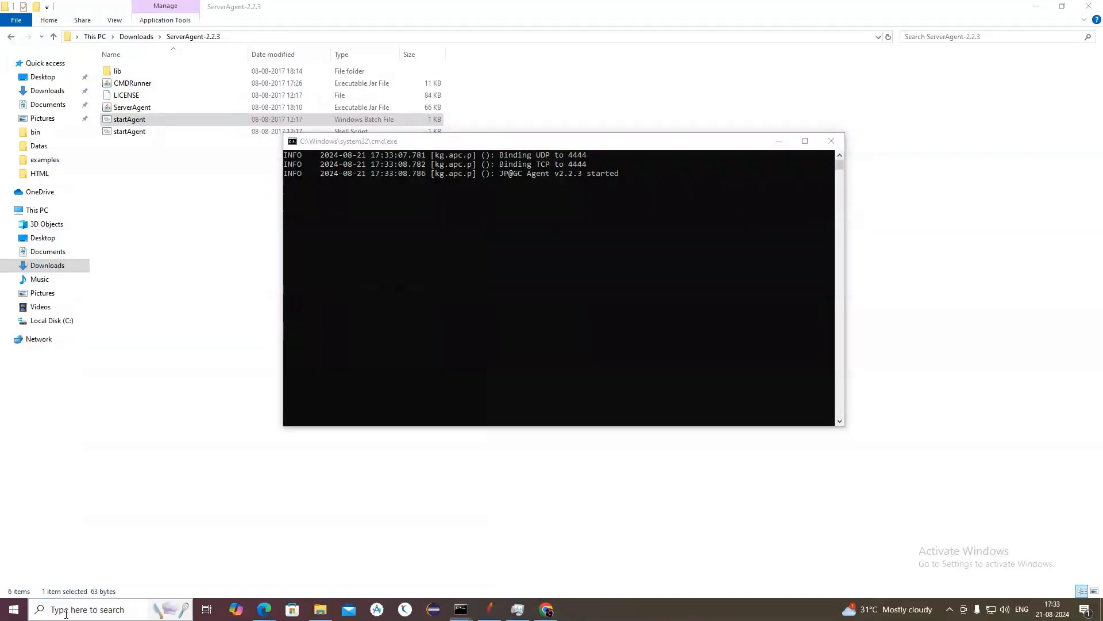
type("telnet")
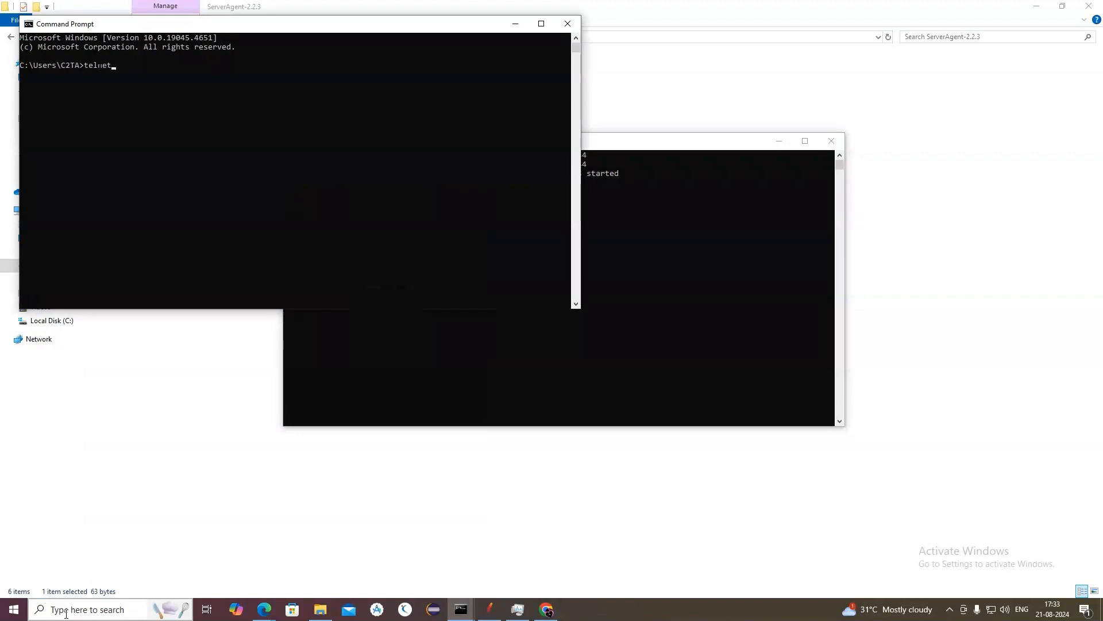
type(" 172.23.0.1 4444")
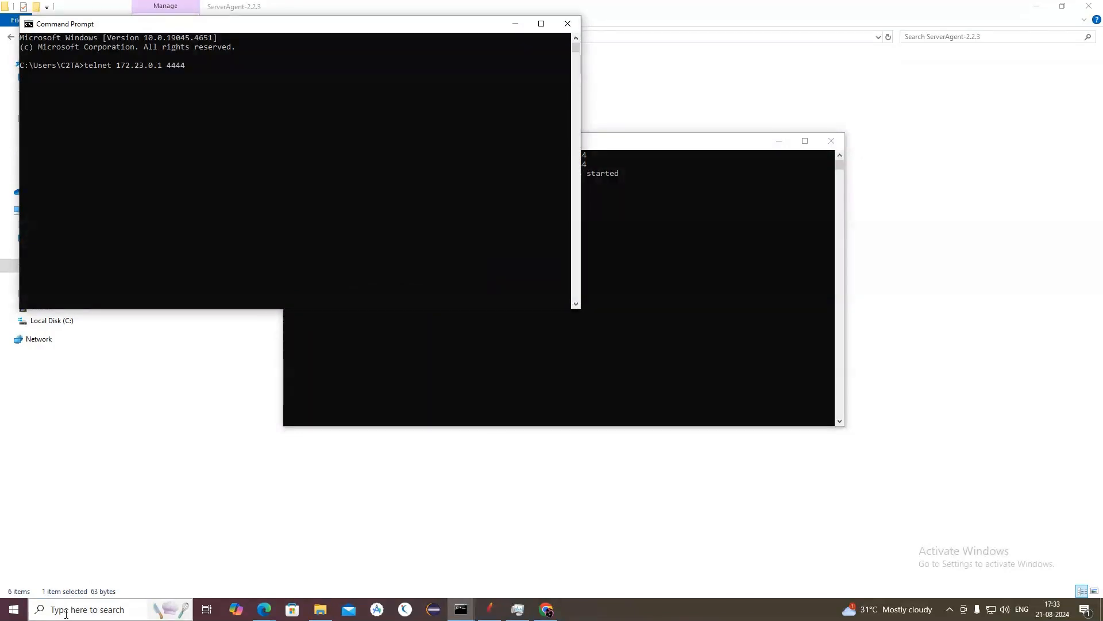
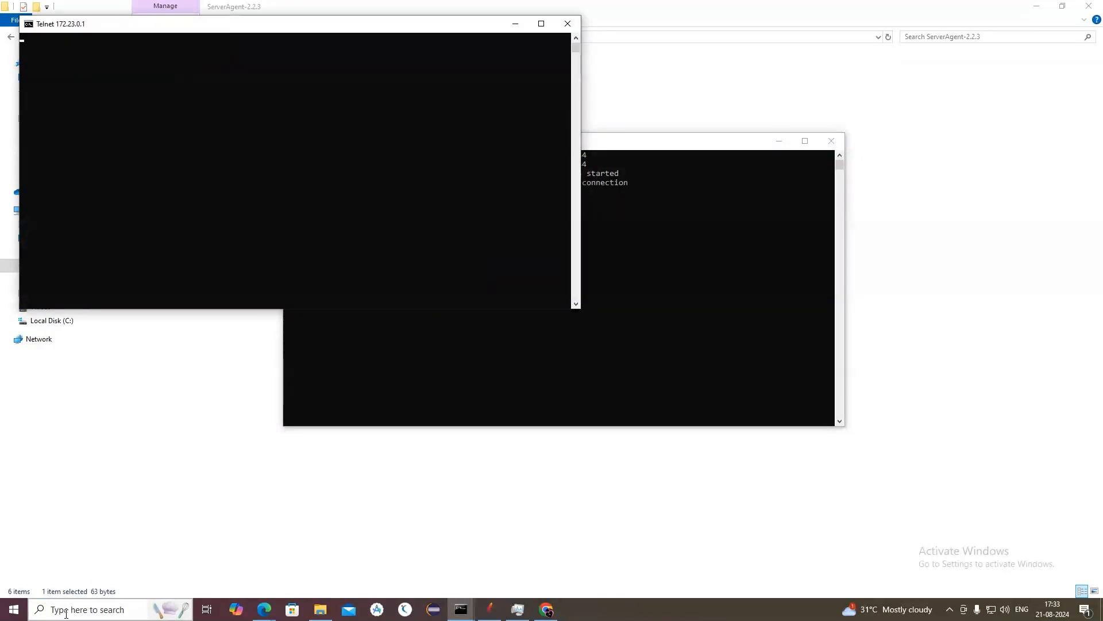
Step: Check the agent console, send the test command in the Telnet session, and move the Telnet window below the agent's log lines
left_click(640, 138)
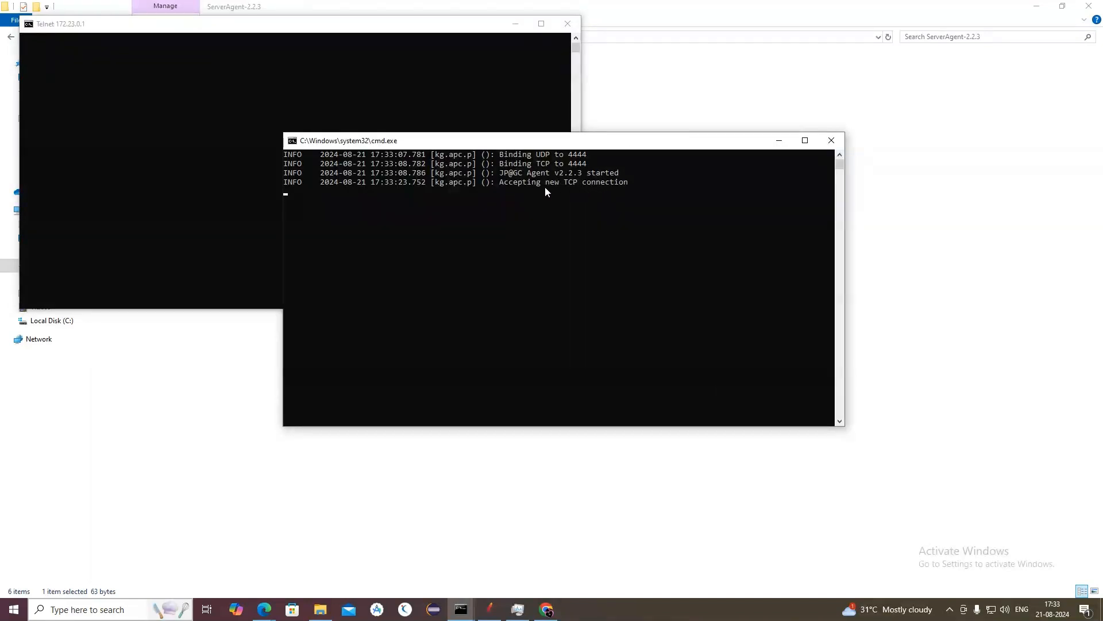
left_click(216, 106)
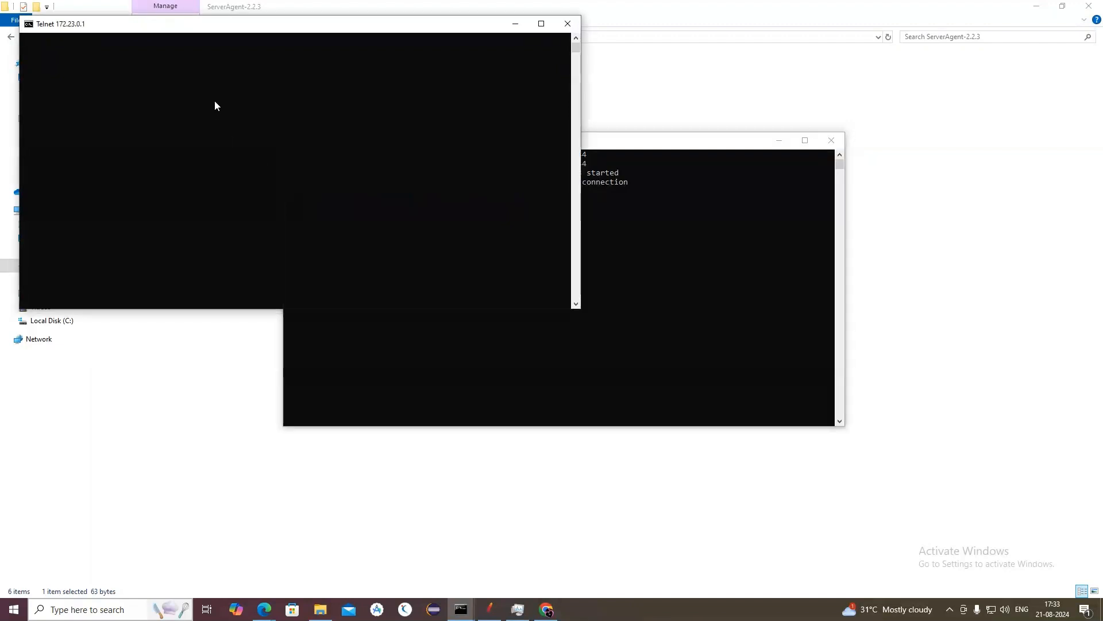
key("Return")
left_click_drag(316, 24, 589, 239)
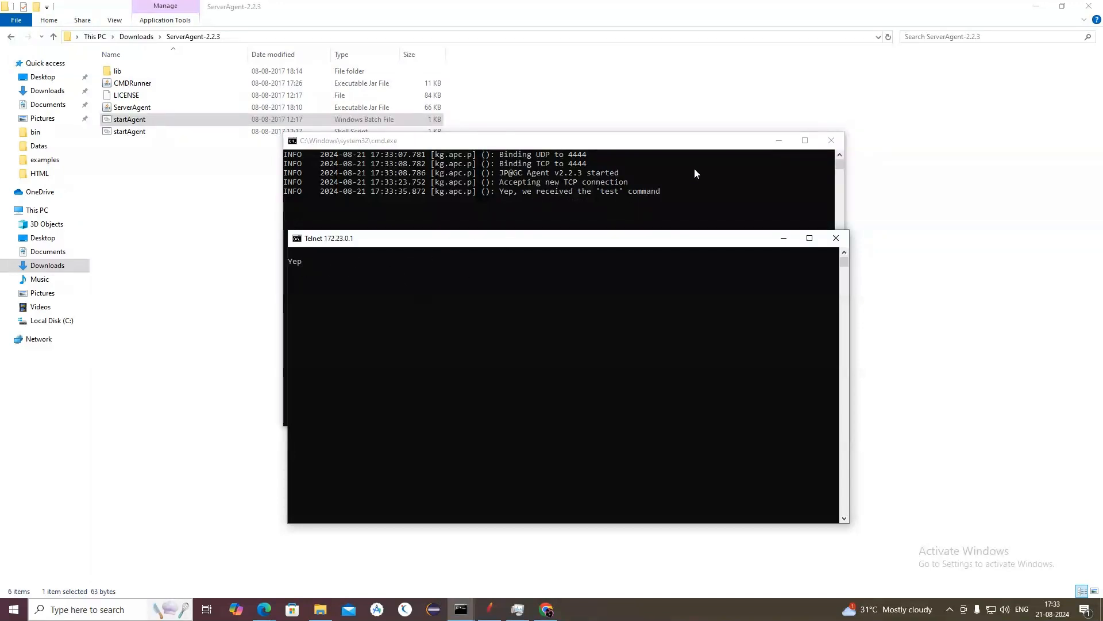
Step: Switch to Apache JMeter and rename the test plan as "Monitering demo"
left_click(488, 609)
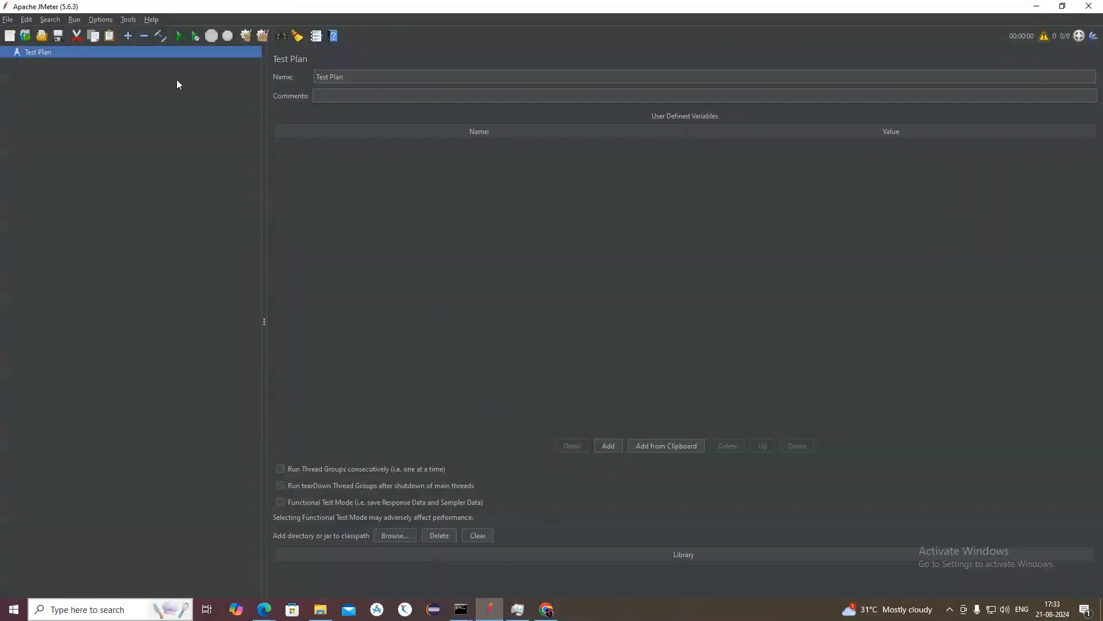
left_click(342, 77)
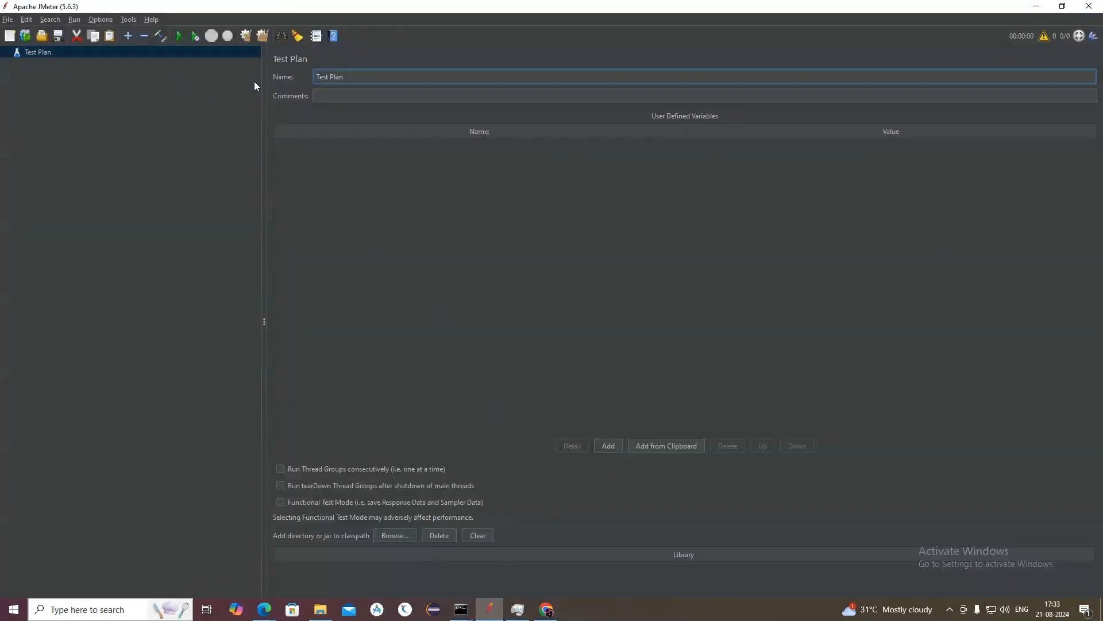
key("BackSpace")
key("BackSpace")
key("BackSpace")
key("BackSpace")
key("BackSpace")
key("BackSpace")
key("BackSpace")
key("BackSpace")
key("BackSpace")
type("Monitering demo")
left_click(360, 150)
Step: Add a Thread Group to the Monitering demo test plan
right_click(59, 52)
mouse_move(108, 54)
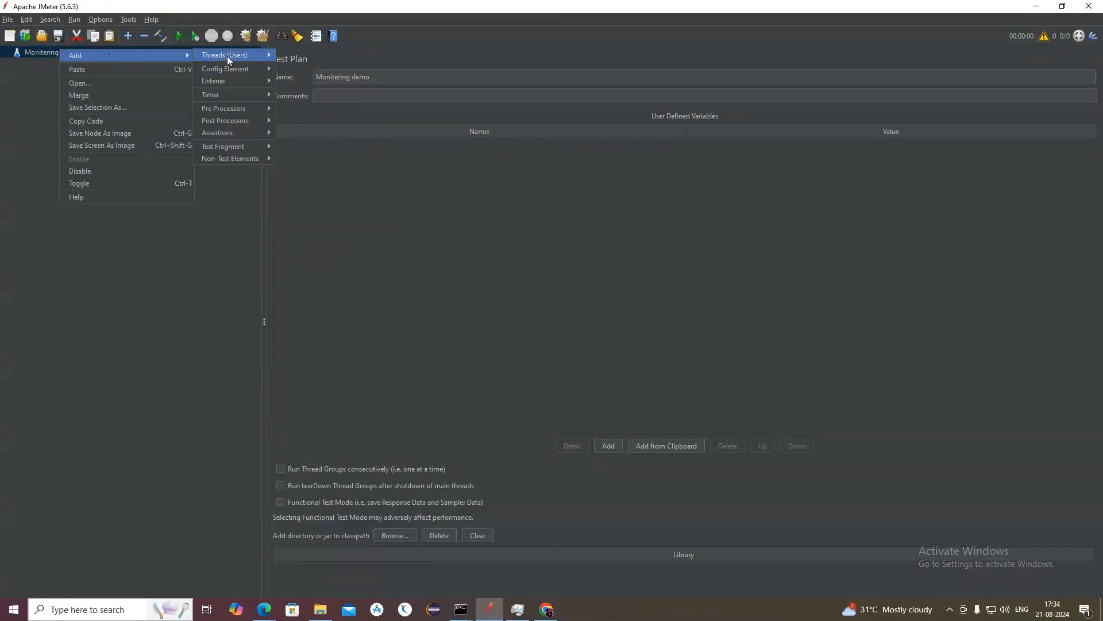
mouse_move(245, 57)
left_click(281, 57)
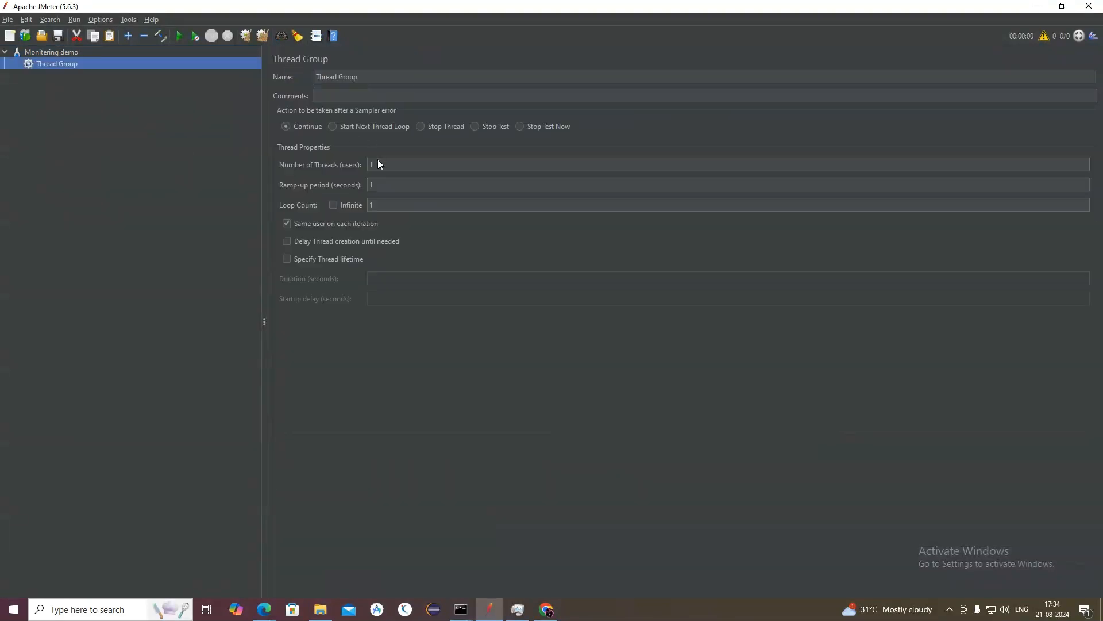
Step: Configure the Thread Group with 10 threads, a 10-second ramp-up period and a loop count of 5
left_click(379, 165)
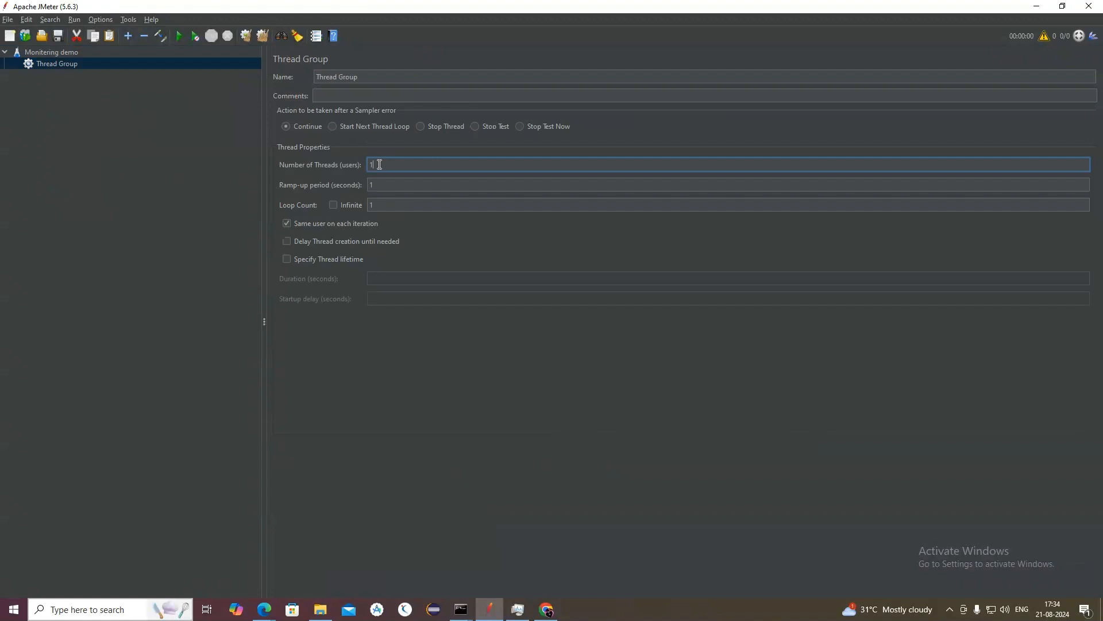
left_click(383, 184)
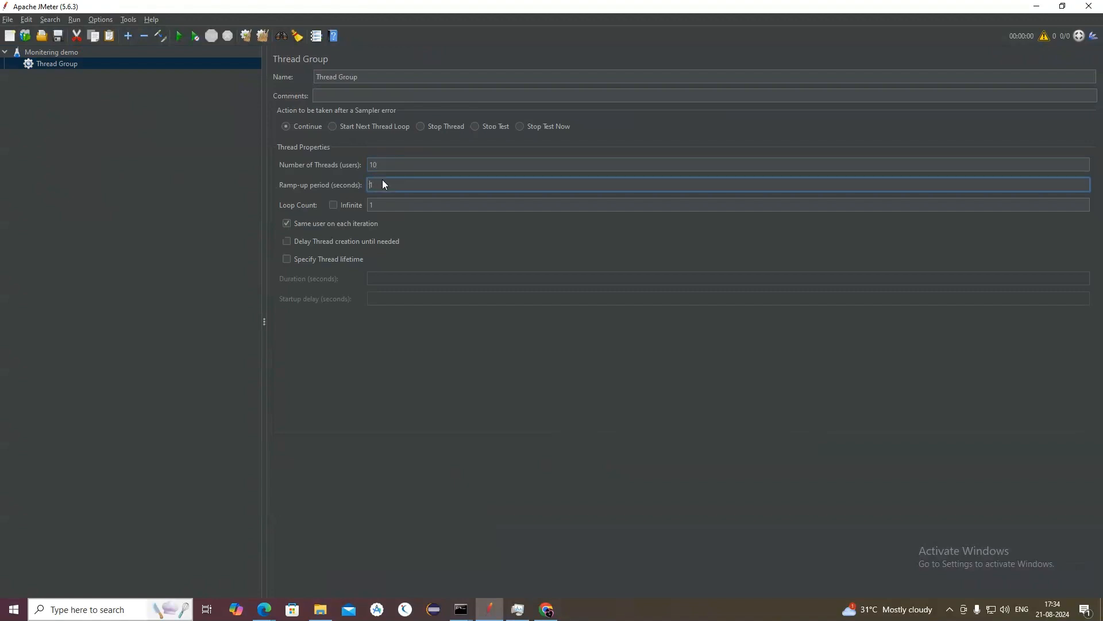
type("0")
left_click(393, 202)
type("5")
left_click(166, 85)
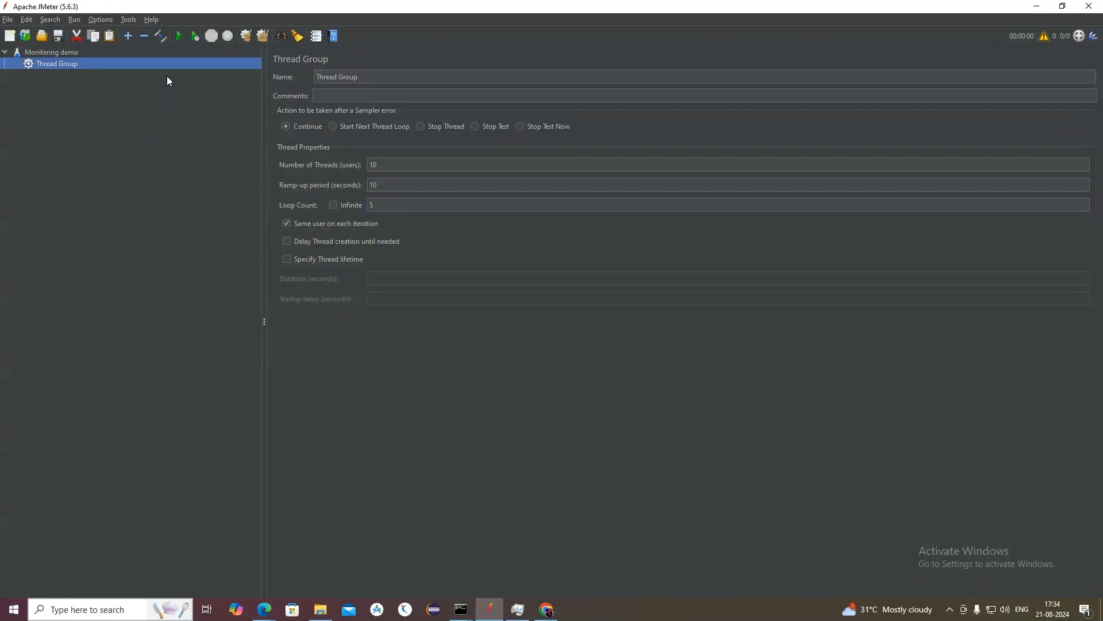
Step: Add a jp@gc - PerfMon Metrics Collector listener to the Thread Group
right_click(168, 69)
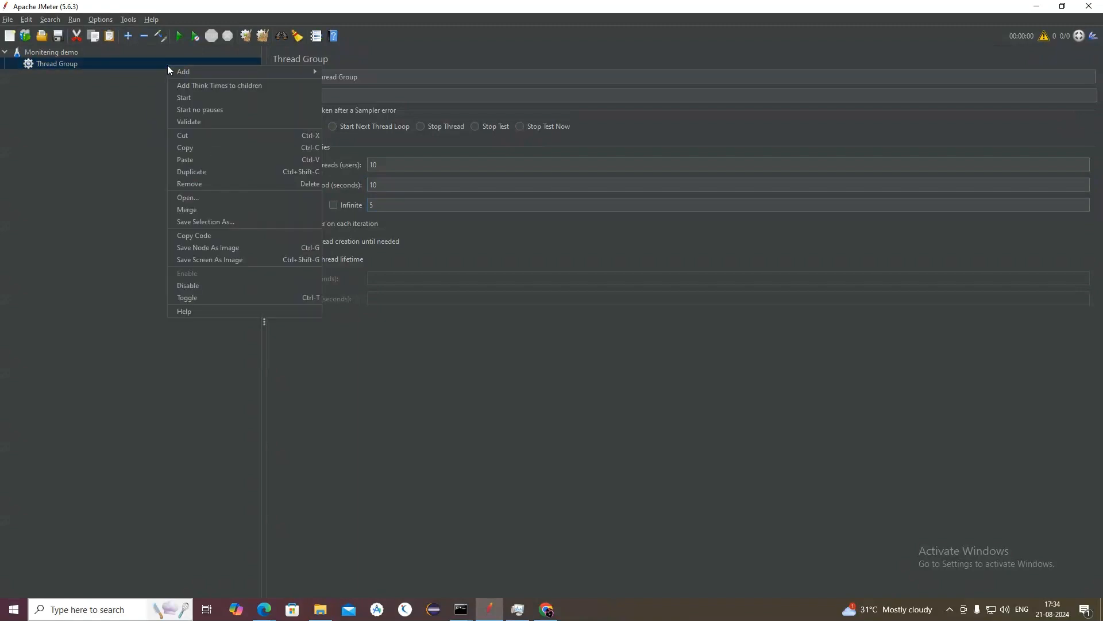
mouse_move(176, 73)
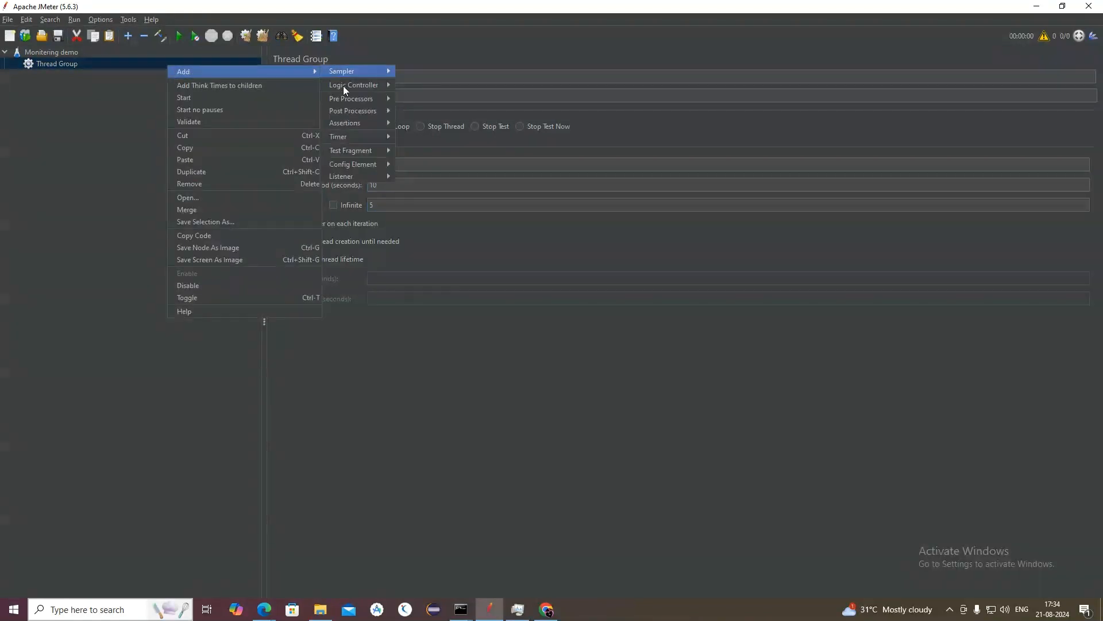
mouse_move(385, 176)
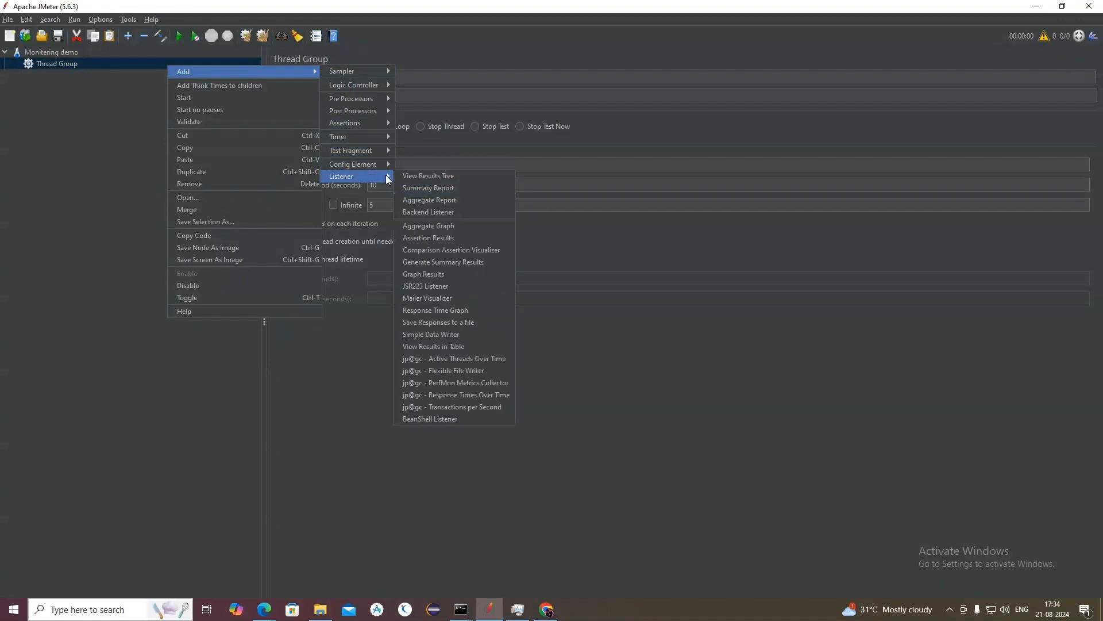
left_click(443, 381)
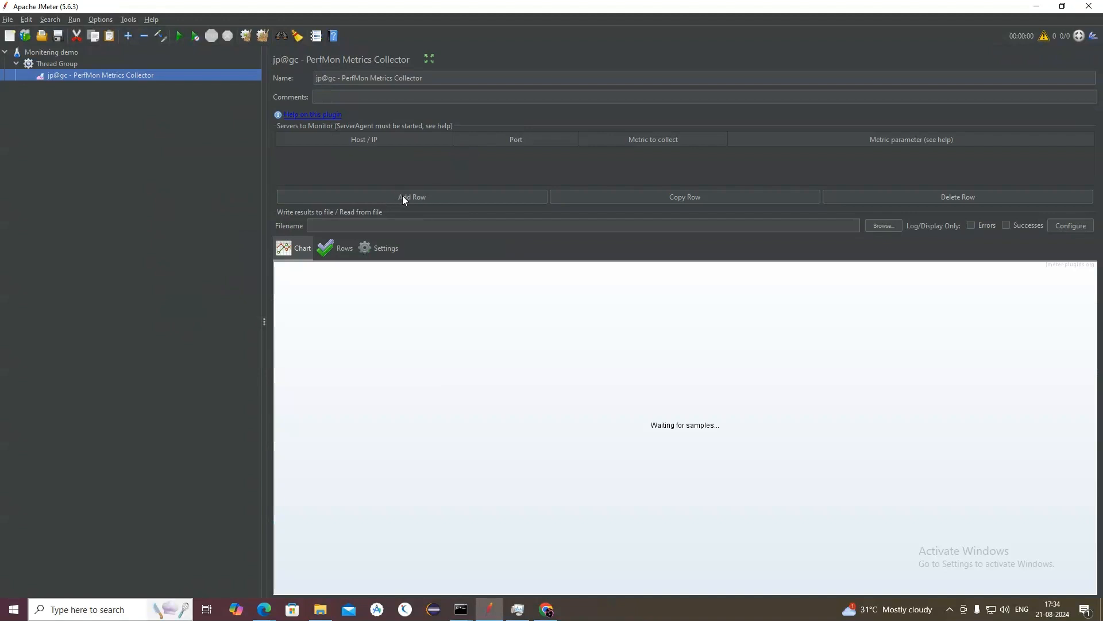
Step: Add two localhost rows on port 4444 to the servers to monitor, one collecting CPU and one collecting Memory
left_click(400, 197)
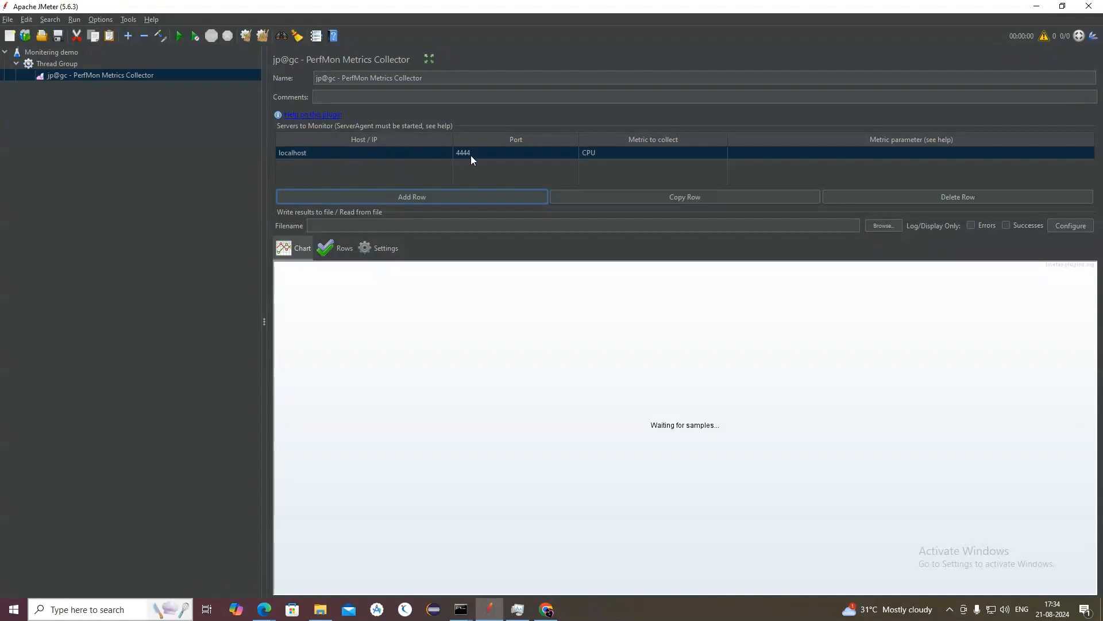
left_click(595, 152)
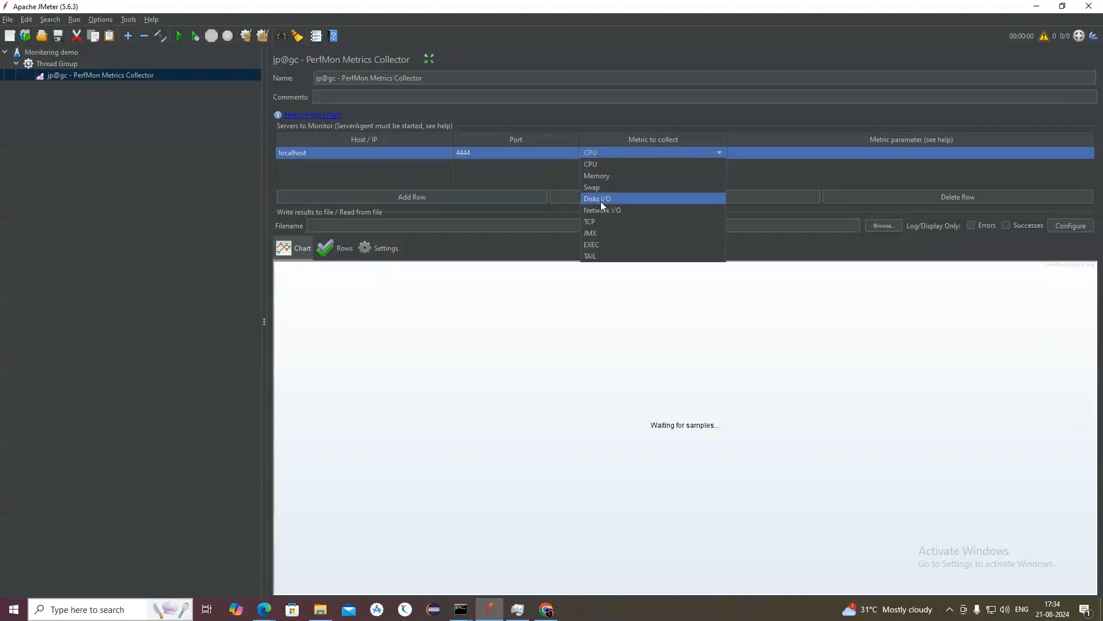
left_click(599, 167)
left_click(460, 197)
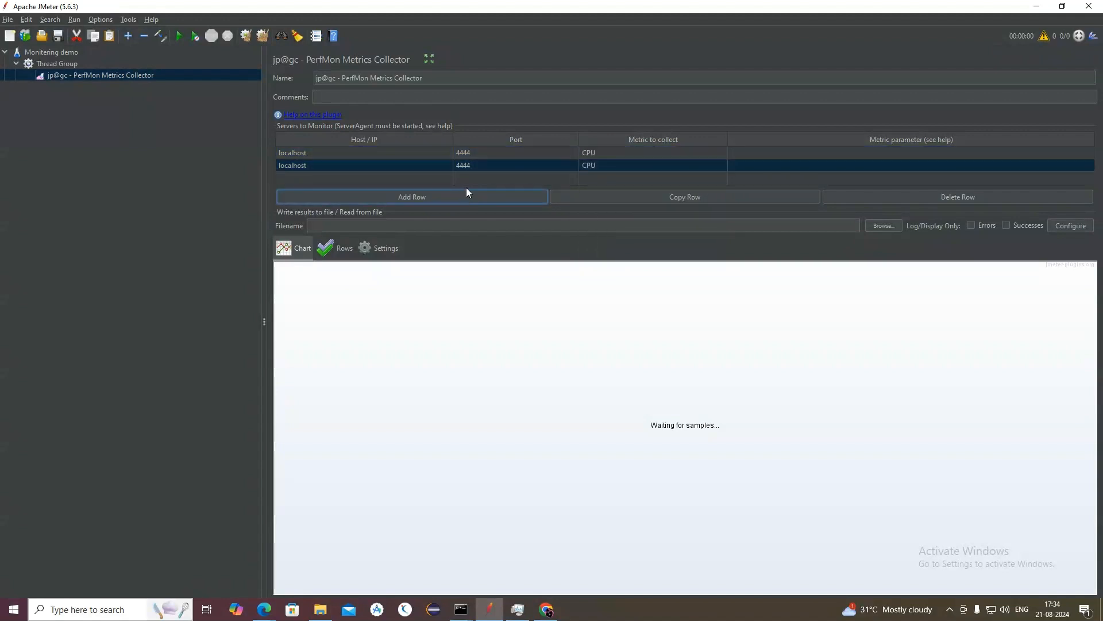
left_click(646, 165)
left_click(632, 190)
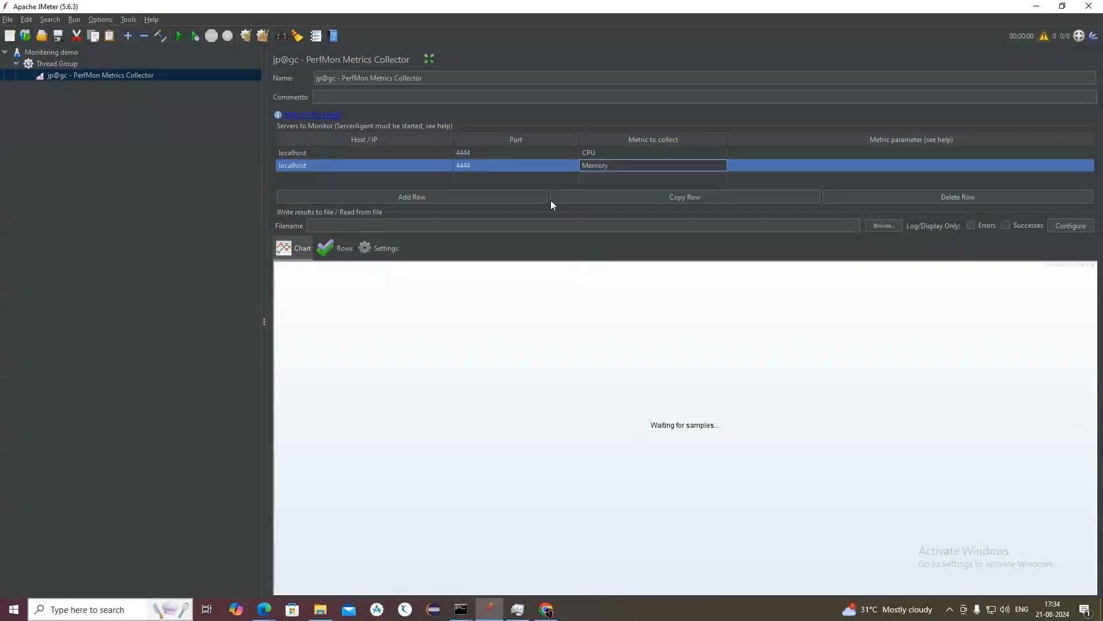
Step: Switch to Chrome to view the Grafana login page
left_click(166, 201)
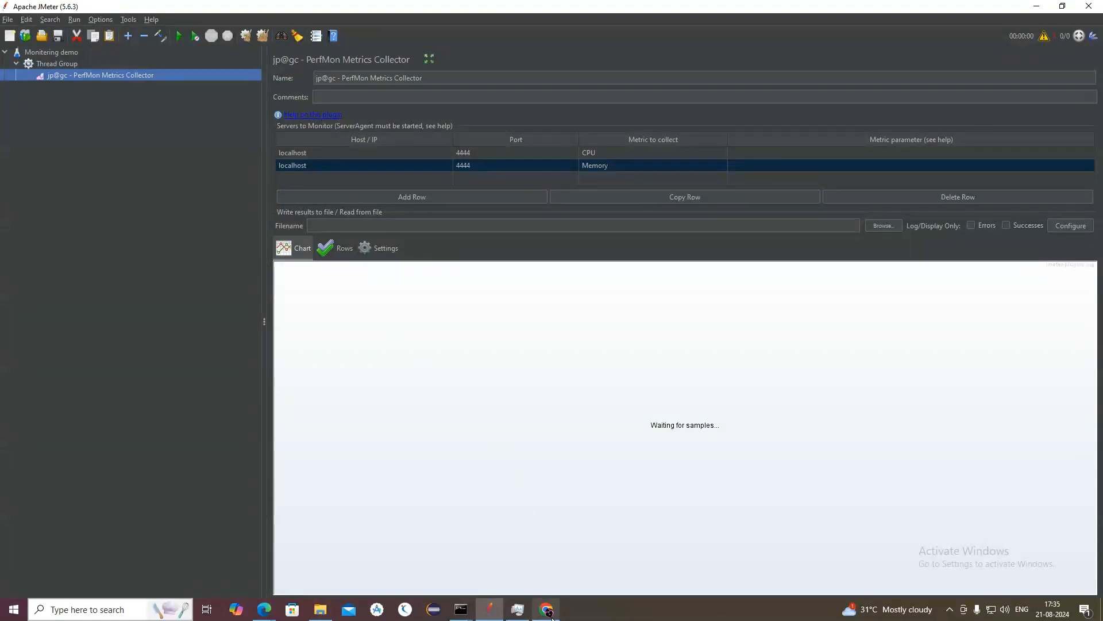
mouse_move(552, 616)
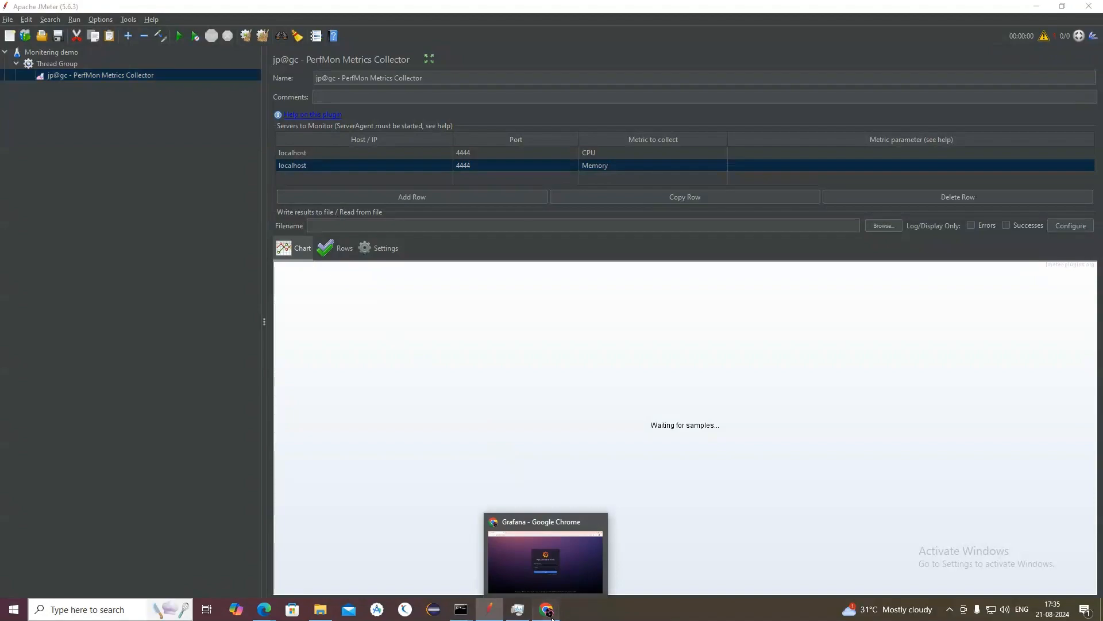
left_click(552, 616)
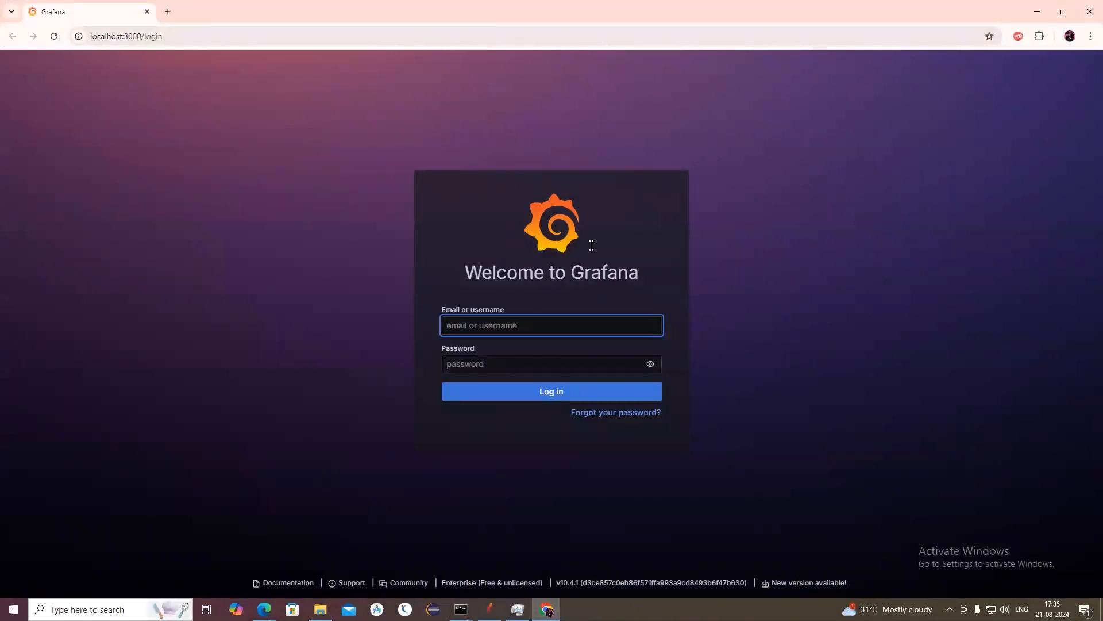
Step: Return to JMeter and run the test plan without saving it
left_click(489, 609)
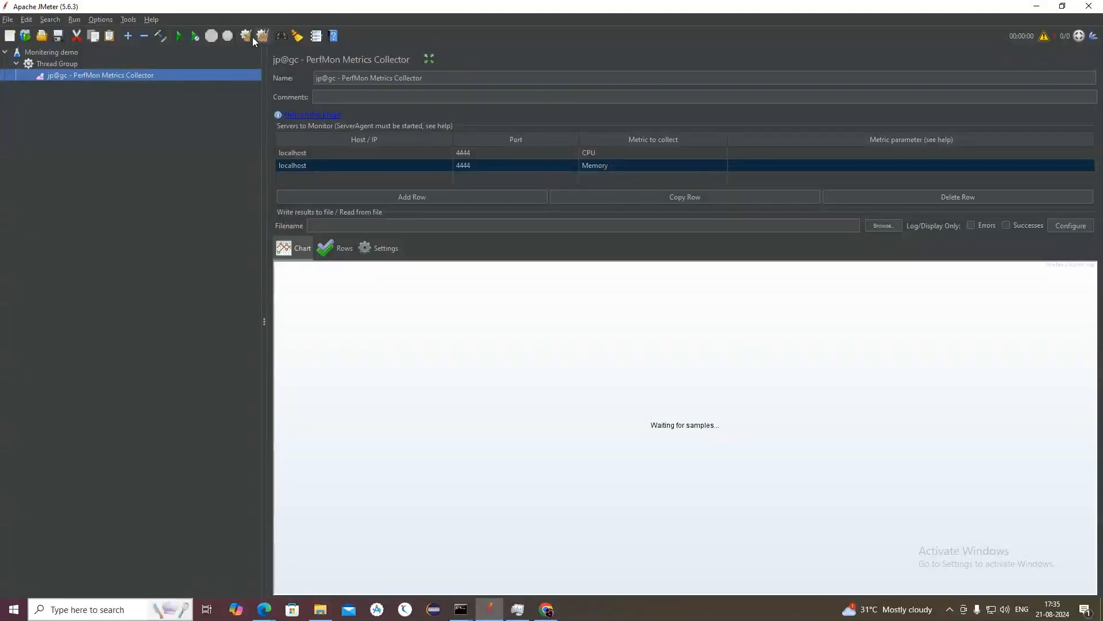
left_click(179, 36)
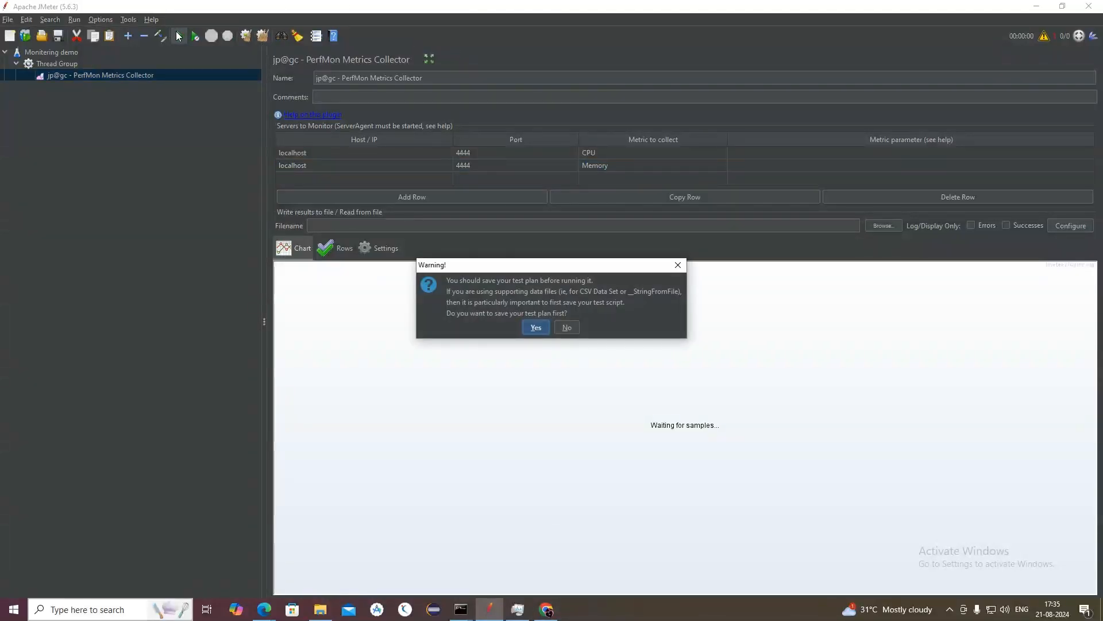
left_click(571, 330)
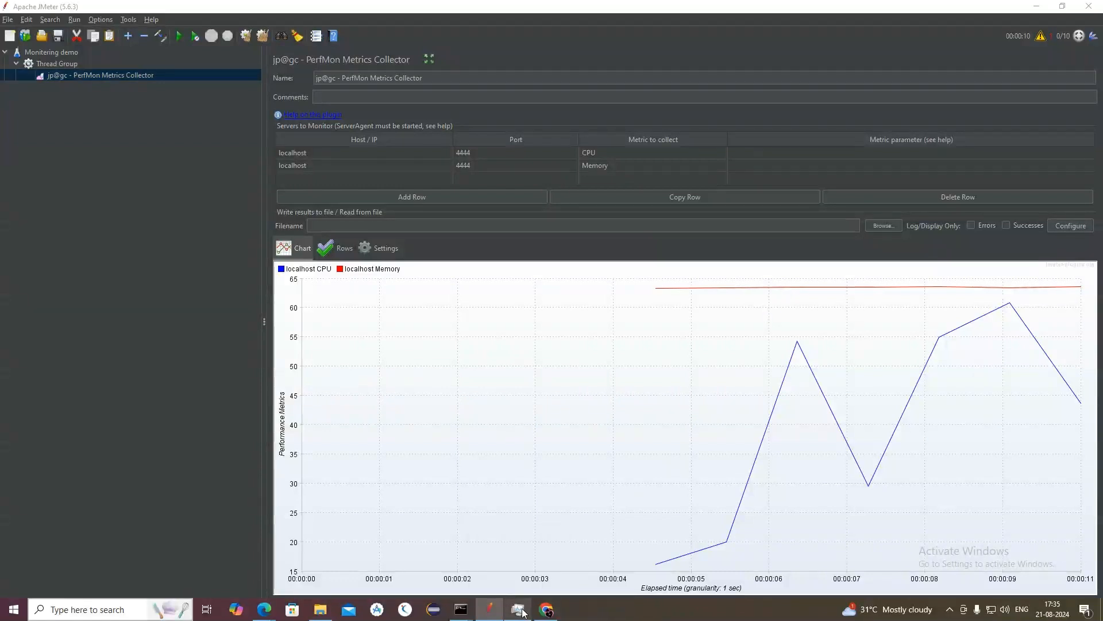
Step: Open Task Manager over JMeter and reposition it to compare its CPU and memory usage with the PerfMon chart
left_click(526, 579)
left_click_drag(812, 223, 1094, 3)
left_click_drag(1002, 12, 971, 111)
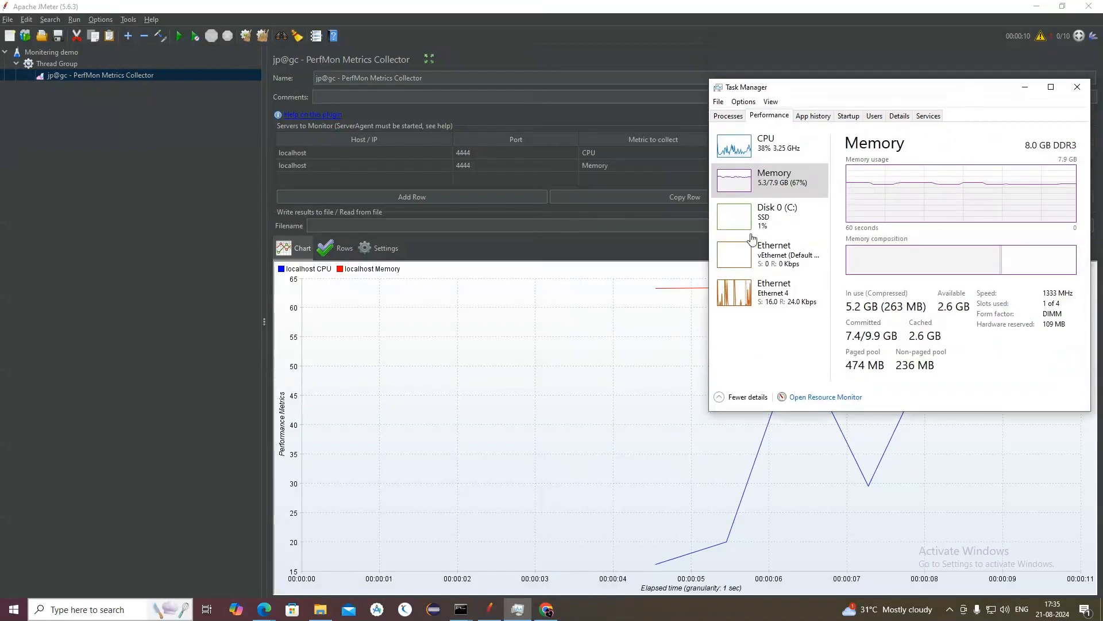
left_click_drag(913, 92, 926, 85)
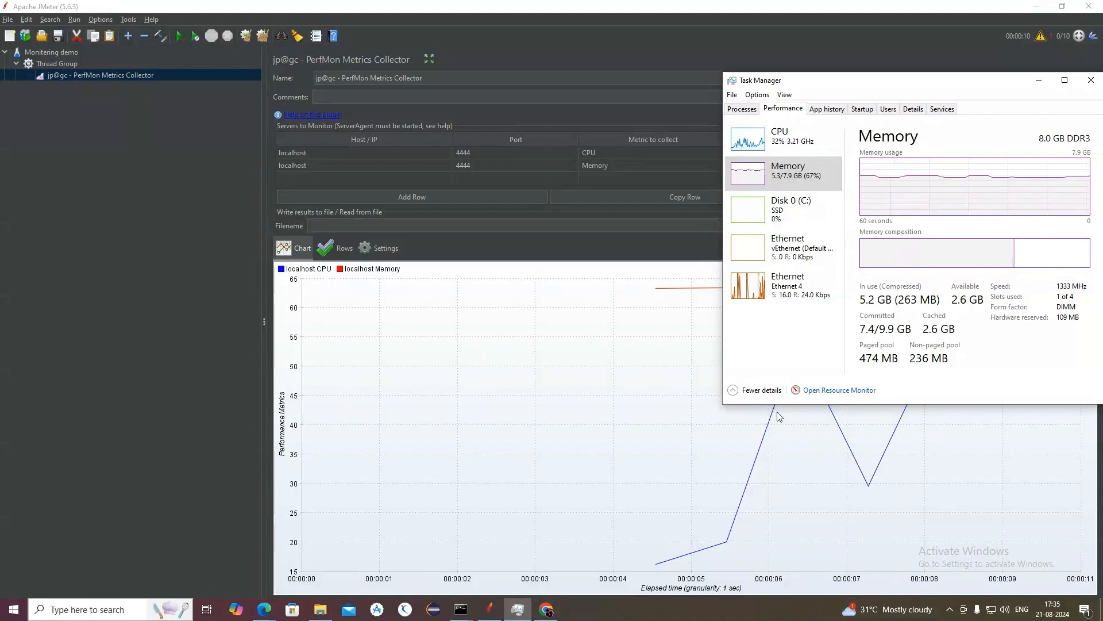
left_click(856, 60)
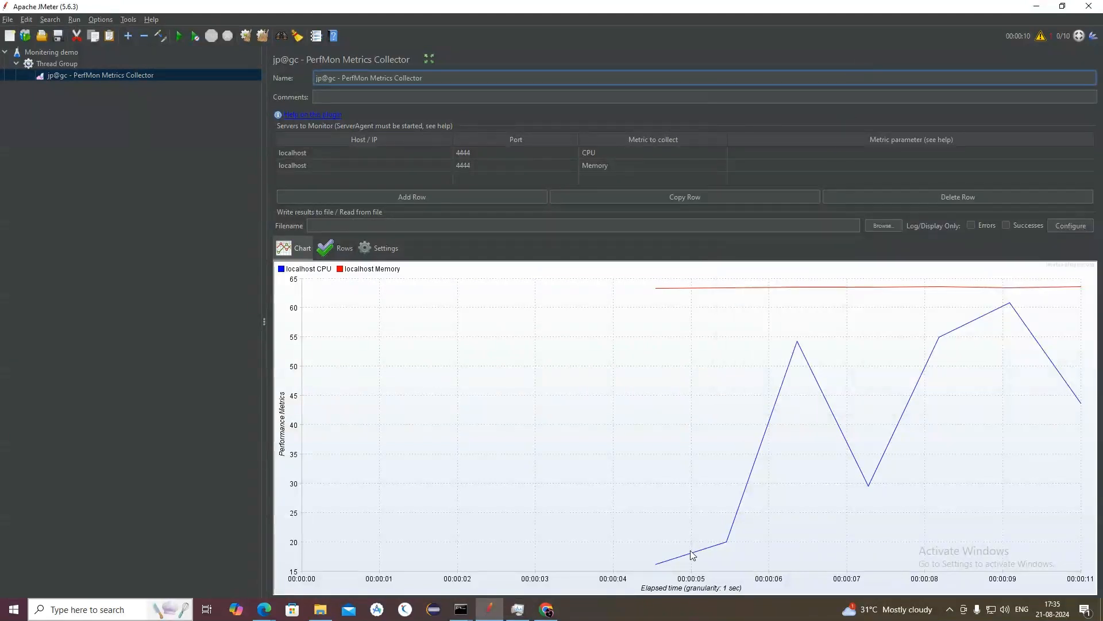
left_click(517, 609)
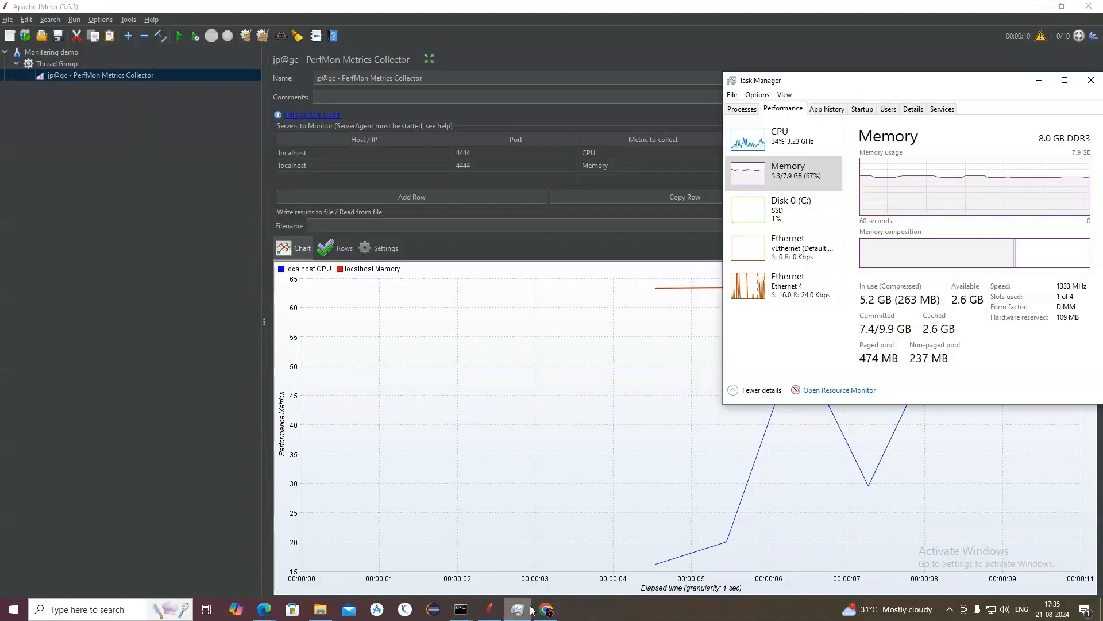
left_click_drag(901, 88, 92, 283)
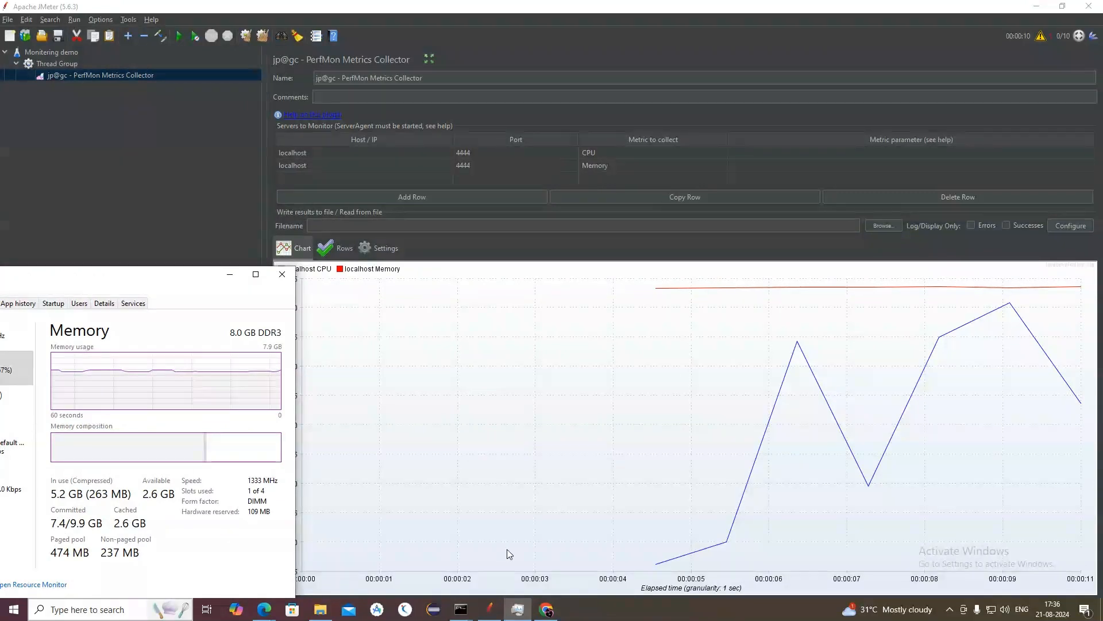
left_click_drag(183, 274, 601, 38)
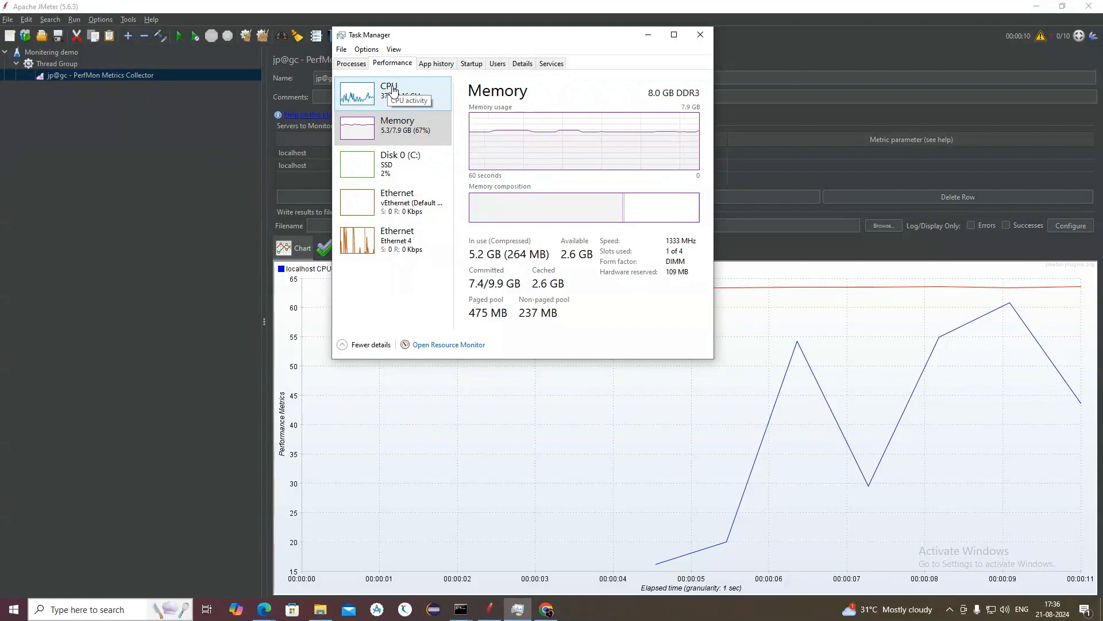
Step: Return to the Thread Group in JMeter and set its loop count to Infinite
left_click(67, 63)
left_click(67, 63)
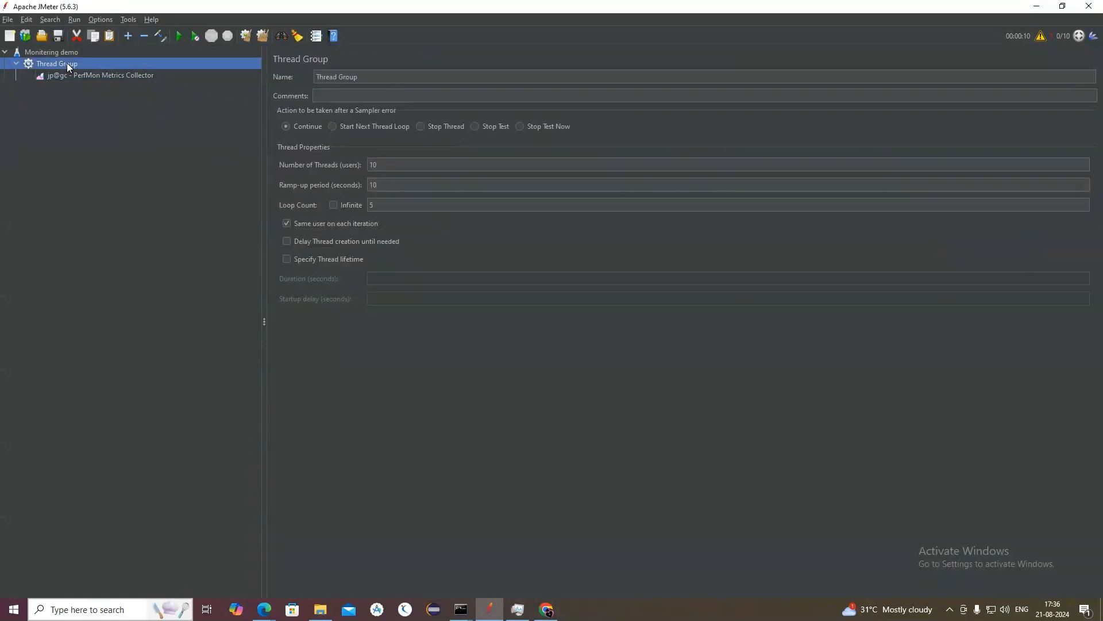
left_click(389, 204)
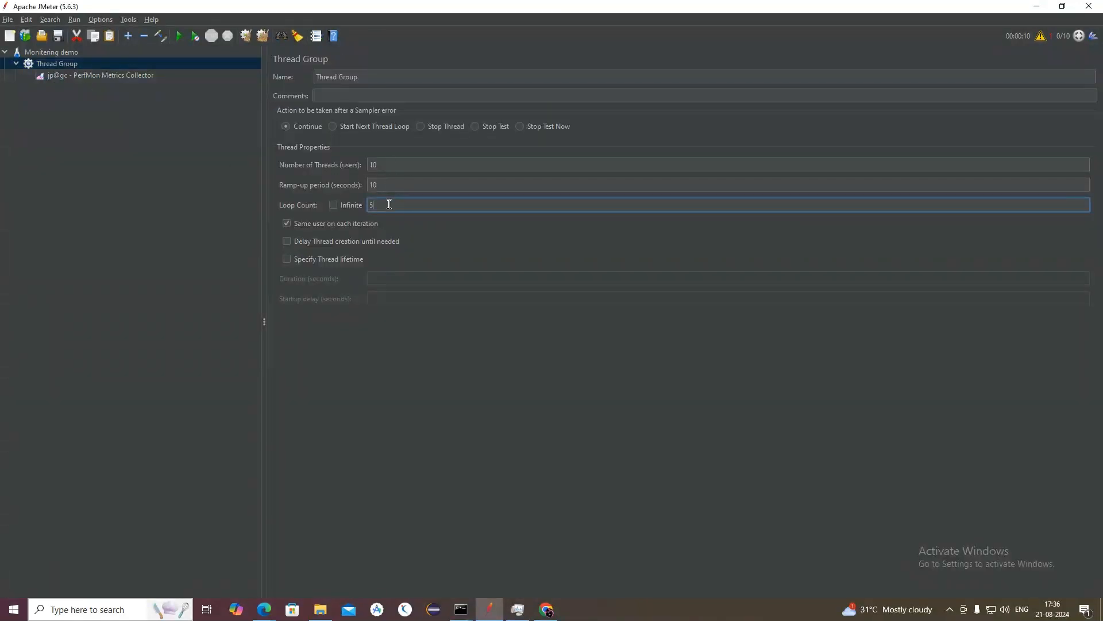
left_click(335, 206)
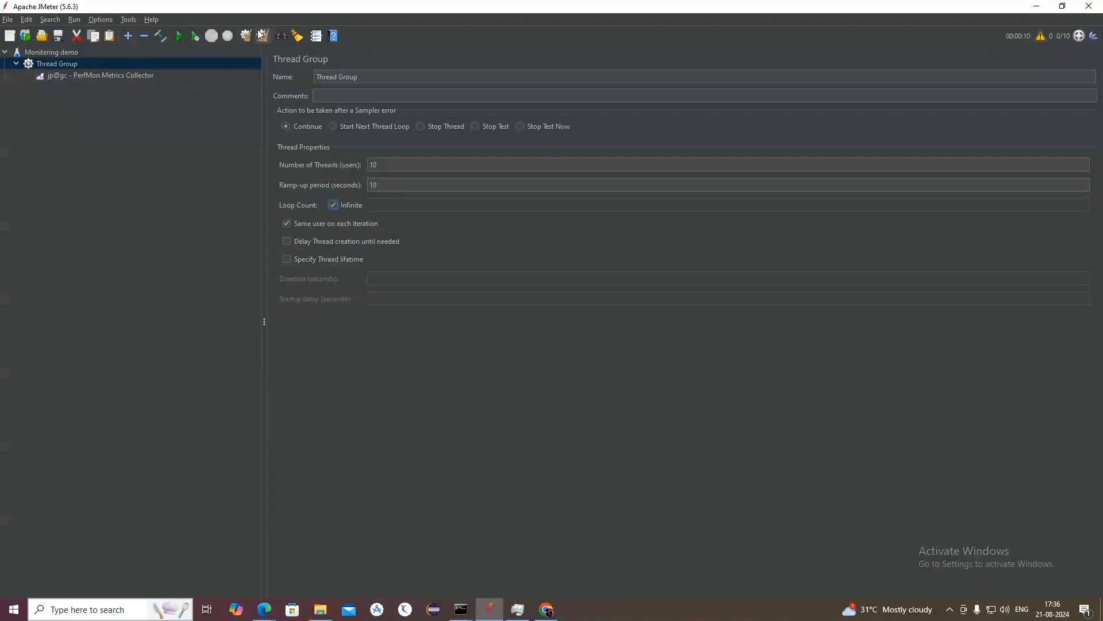
Step: Run the test plan again without saving it and show the PerfMon Metrics Collector chart
left_click(179, 42)
left_click(575, 328)
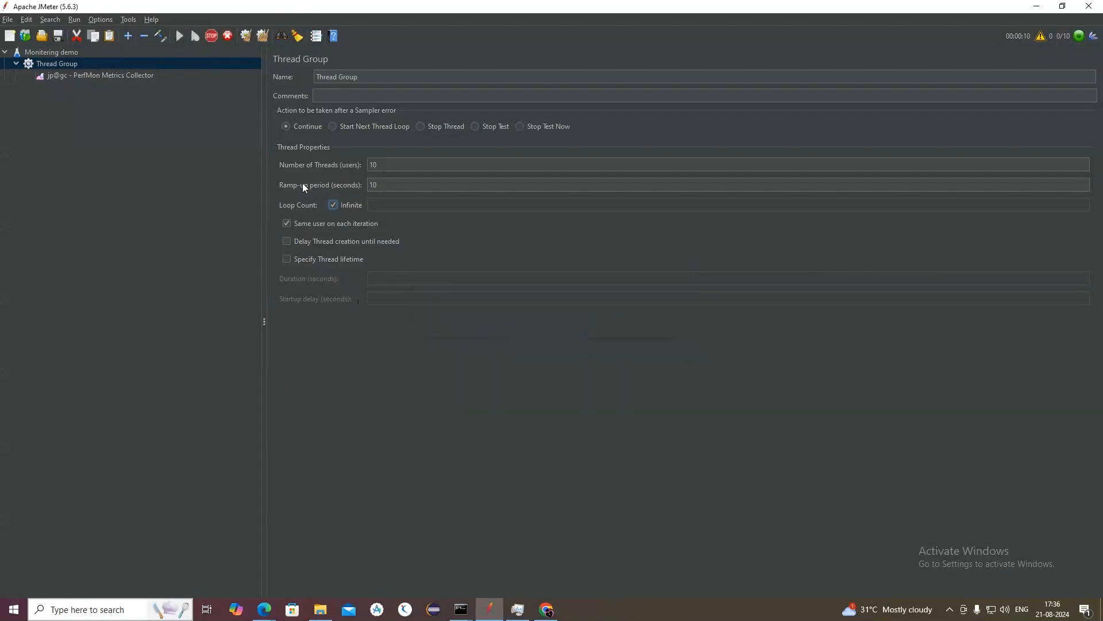
left_click(142, 75)
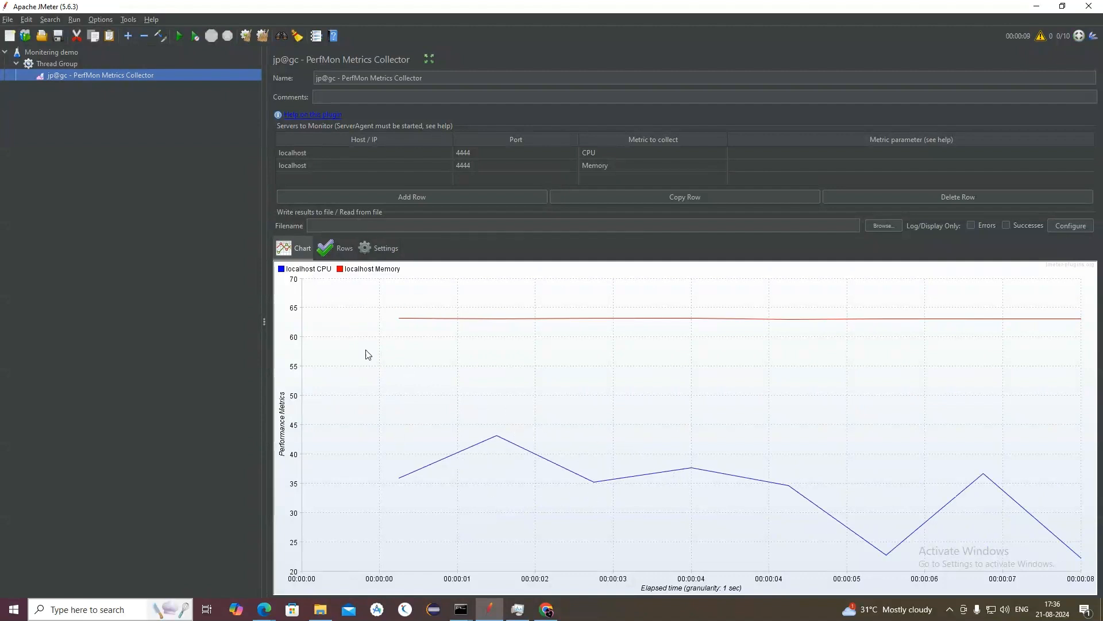
Step: Switch to Task Manager and move its window clear of the plotted lines to compare CPU and memory usage with the PerfMon chart
left_click(517, 610)
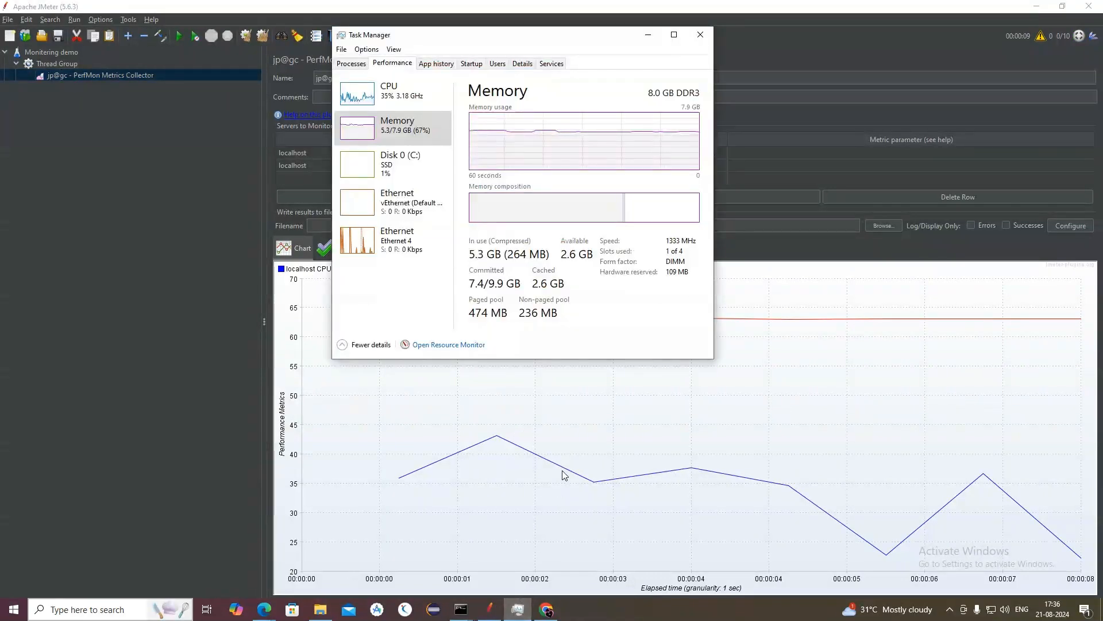
left_click_drag(482, 44, 201, 315)
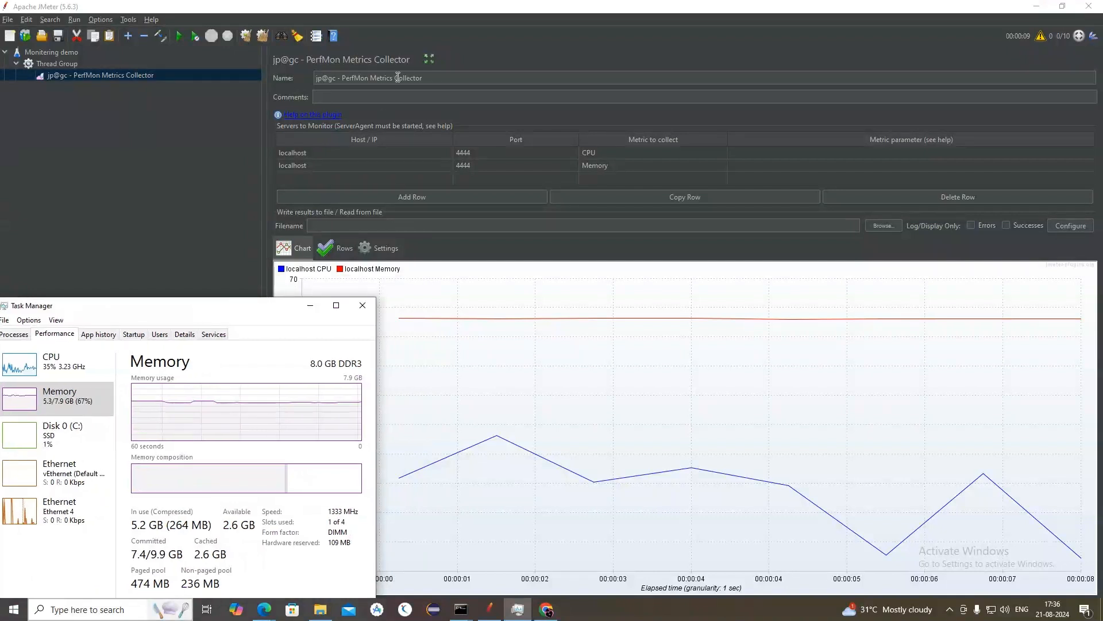
Step: Return to the Thread Group in JMeter and set 20 threads with a ramp-up period of 10 seconds
left_click(64, 65)
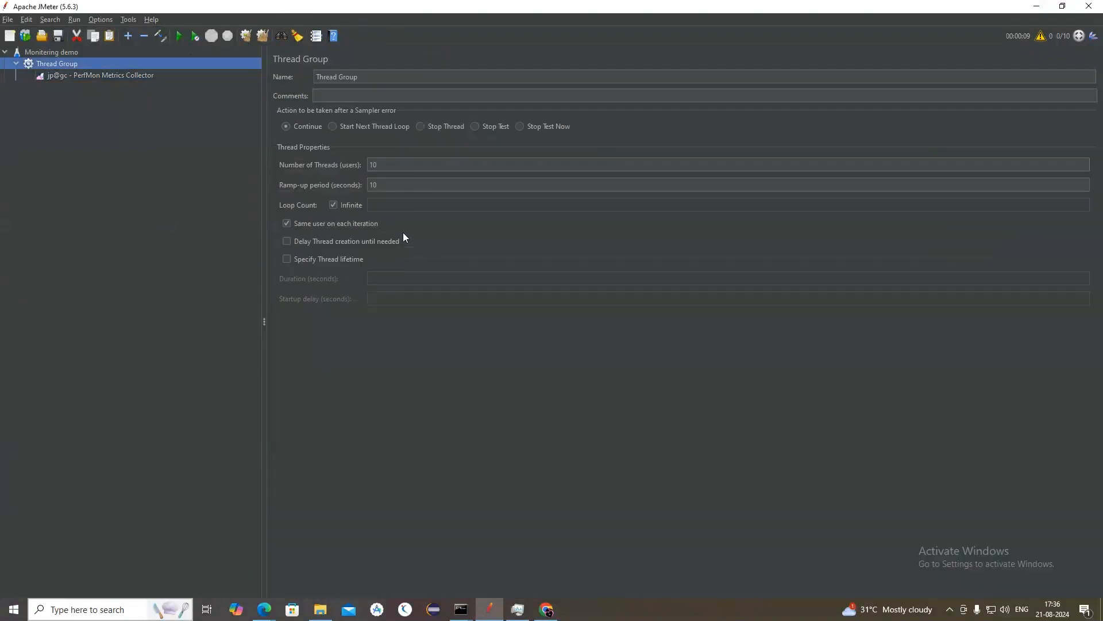
double_click(382, 166)
key("BackSpace")
left_click(382, 184)
key("BackSpace")
left_click(382, 164)
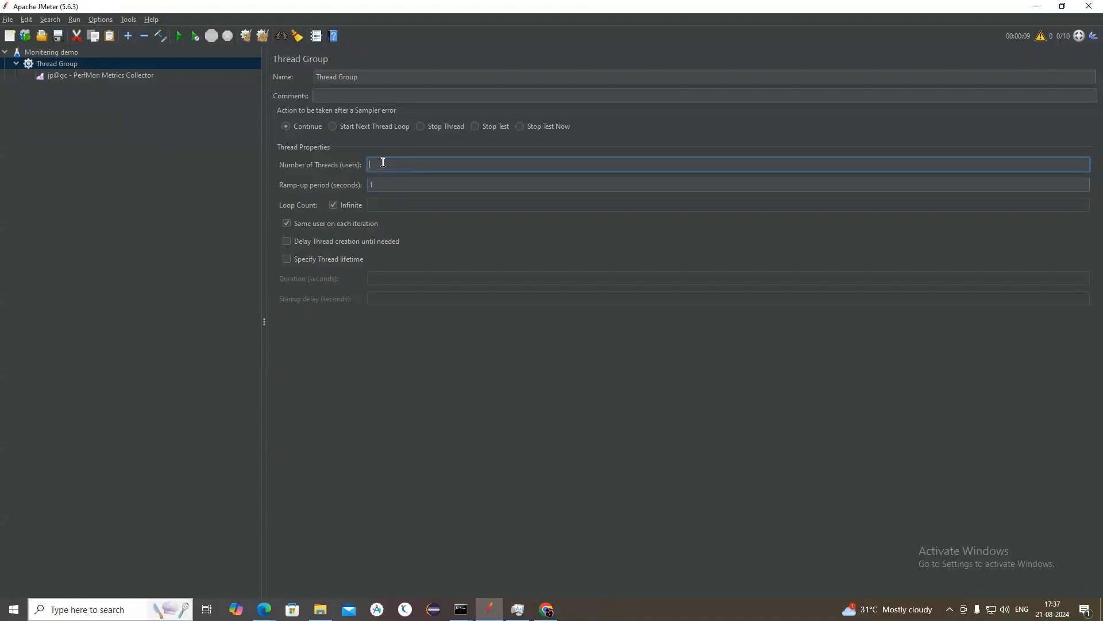
type("20")
left_click(388, 183)
type("0")
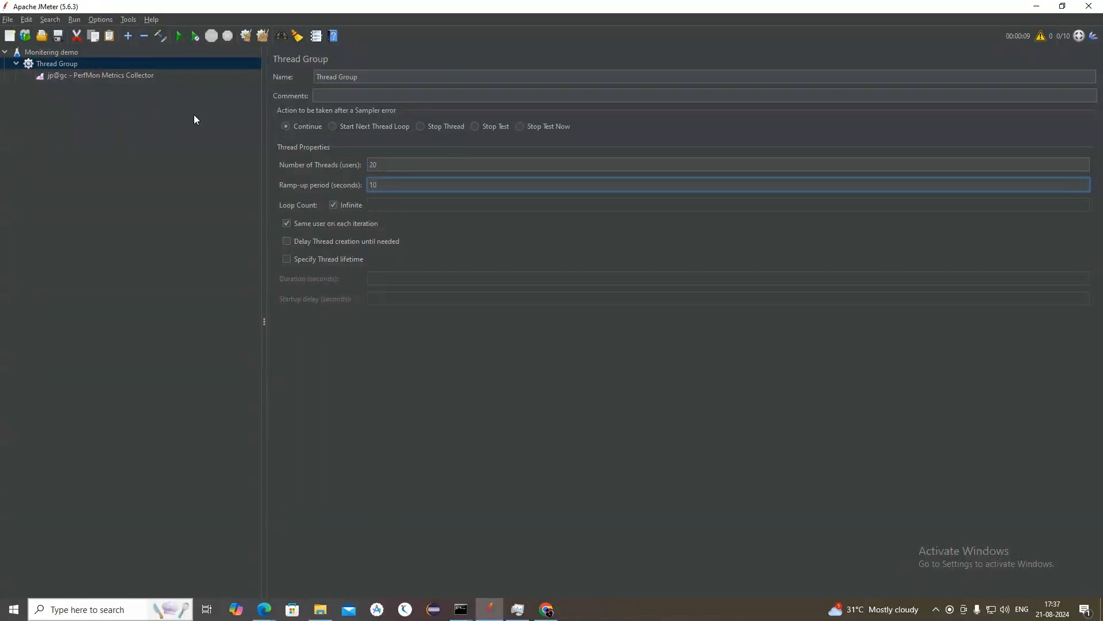
Step: Run the test plan with the new thread count without saving it, and show the PerfMon Metrics Collector chart
left_click(179, 36)
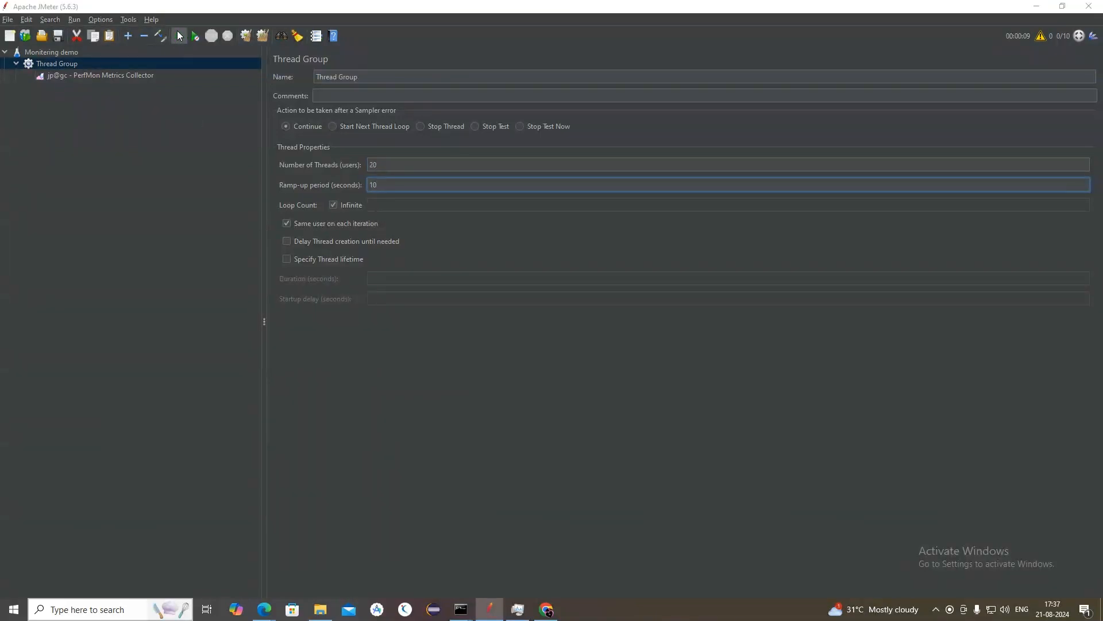
left_click(566, 327)
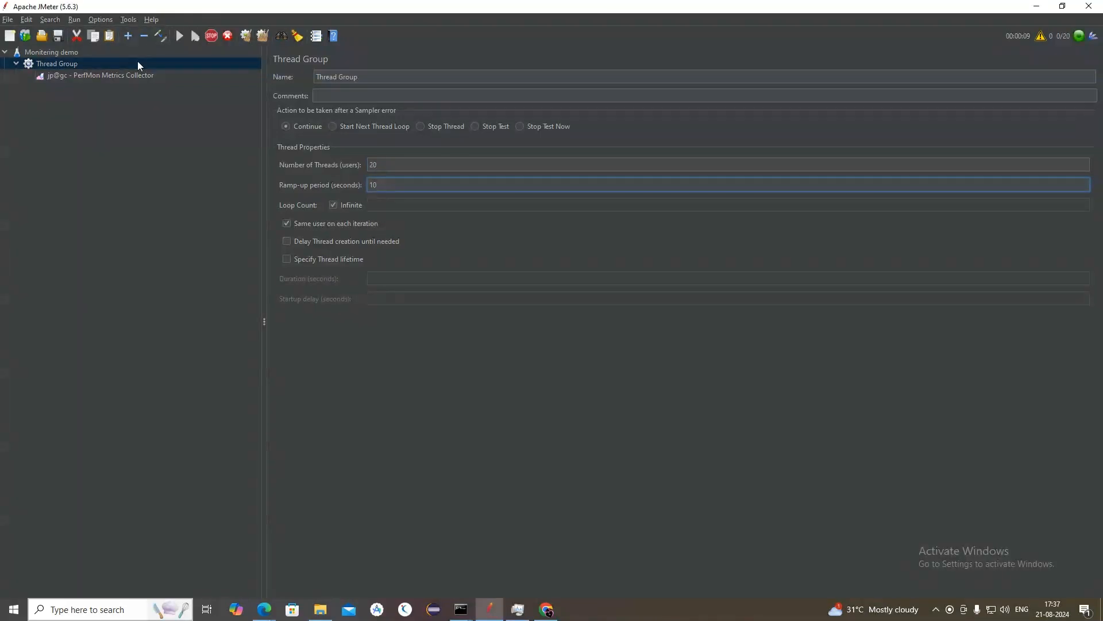
left_click(138, 78)
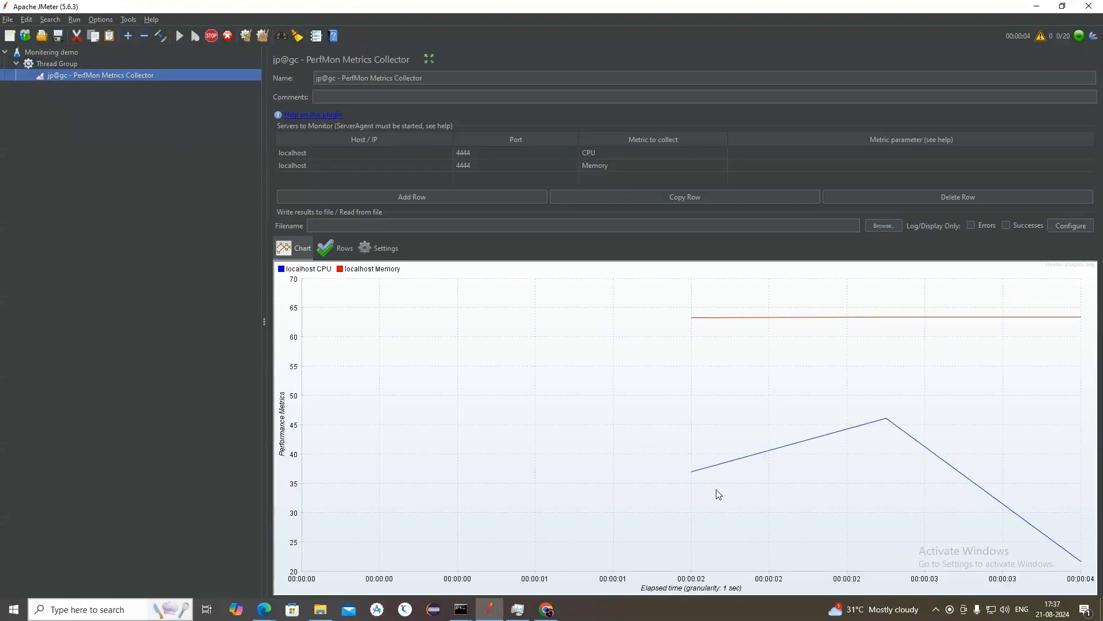
Step: Bring Task Manager up again and reposition it over JMeter to compare its CPU and memory usage with the new chart
left_click(511, 610)
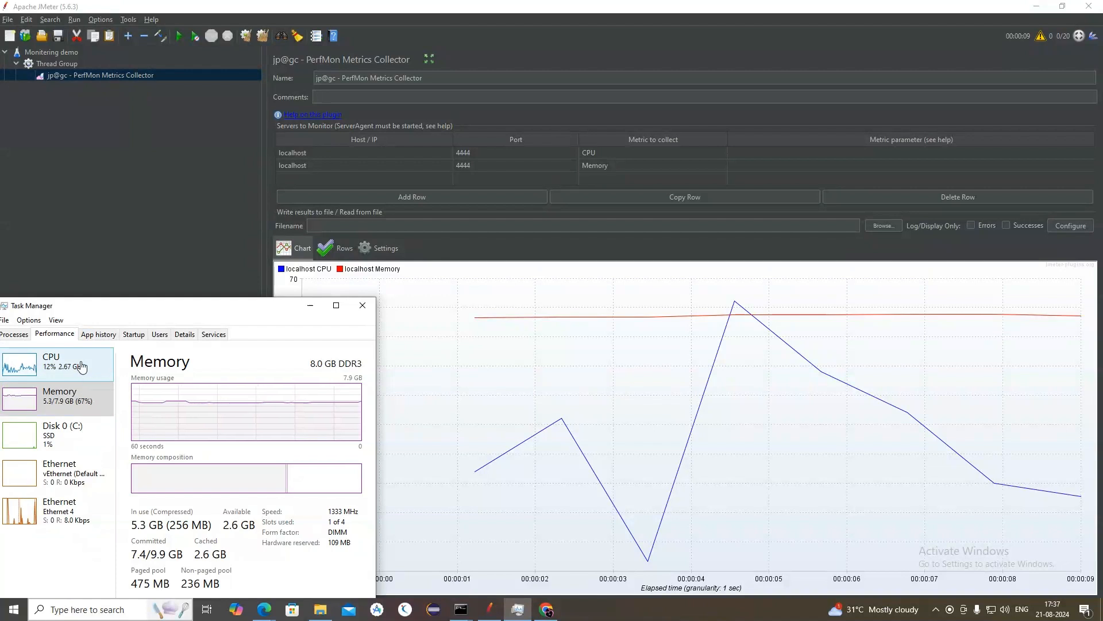
left_click_drag(162, 312, 224, 189)
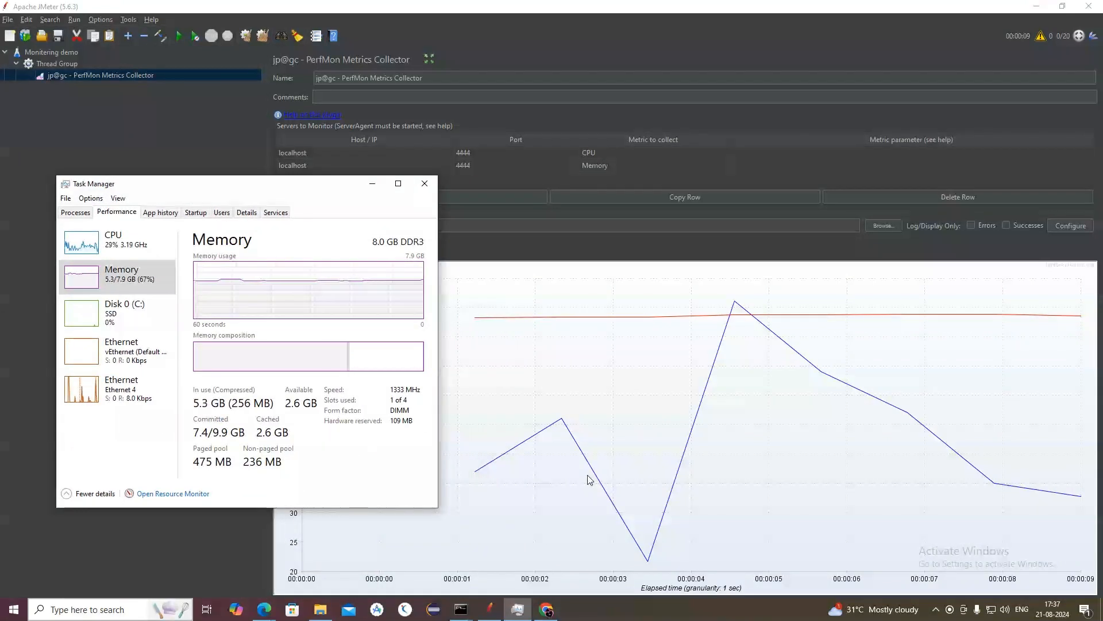